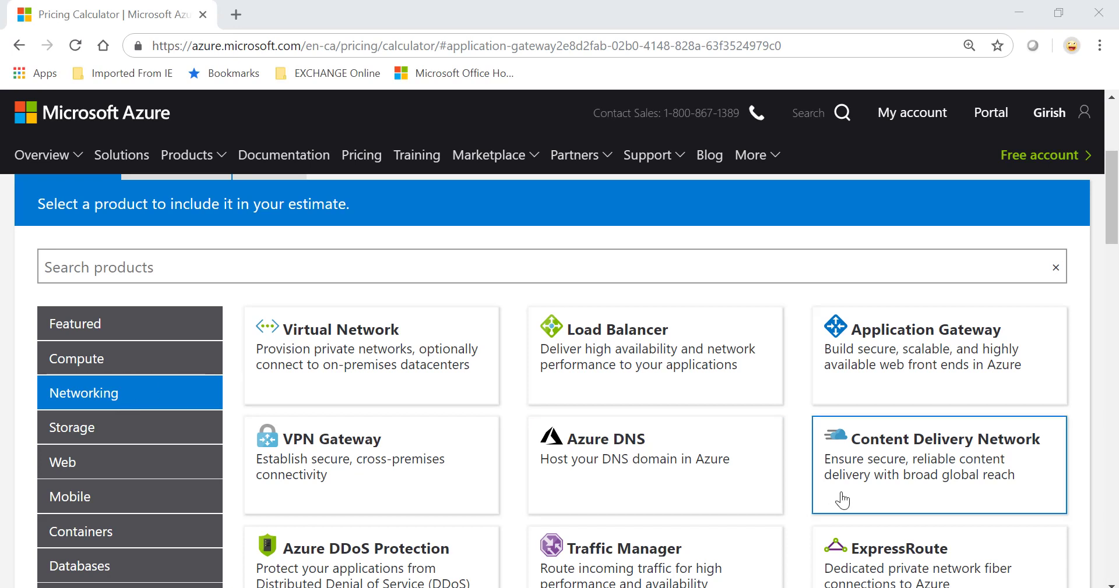
# Add the Application Gateway card from the Networking category to the estimate.
pyautogui.click(947, 337)
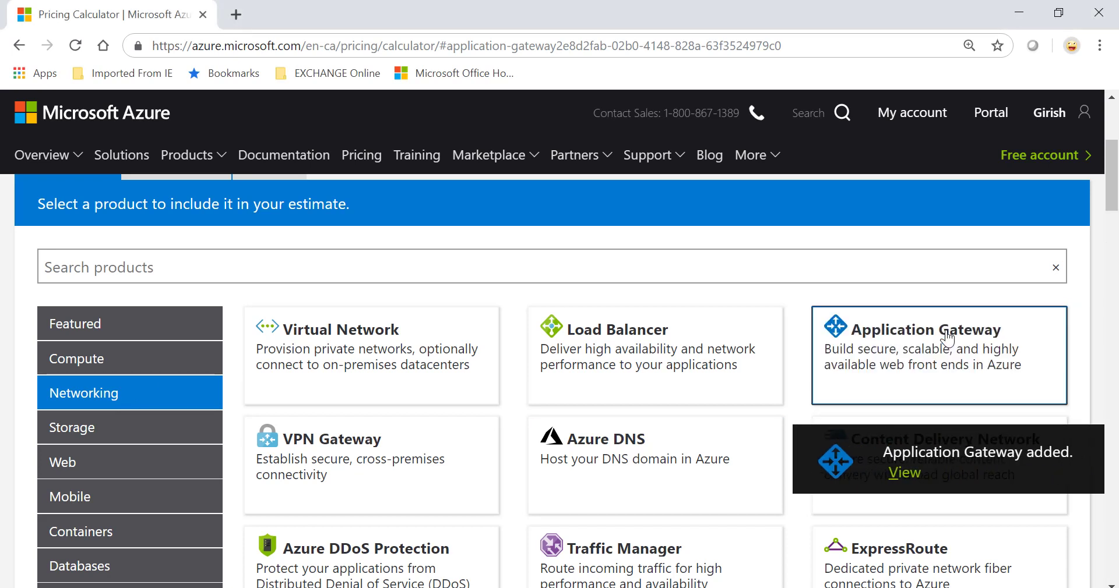
# Jump to the new Application Gateway's settings and choose Canada Central as its region.
pyautogui.click(879, 473)
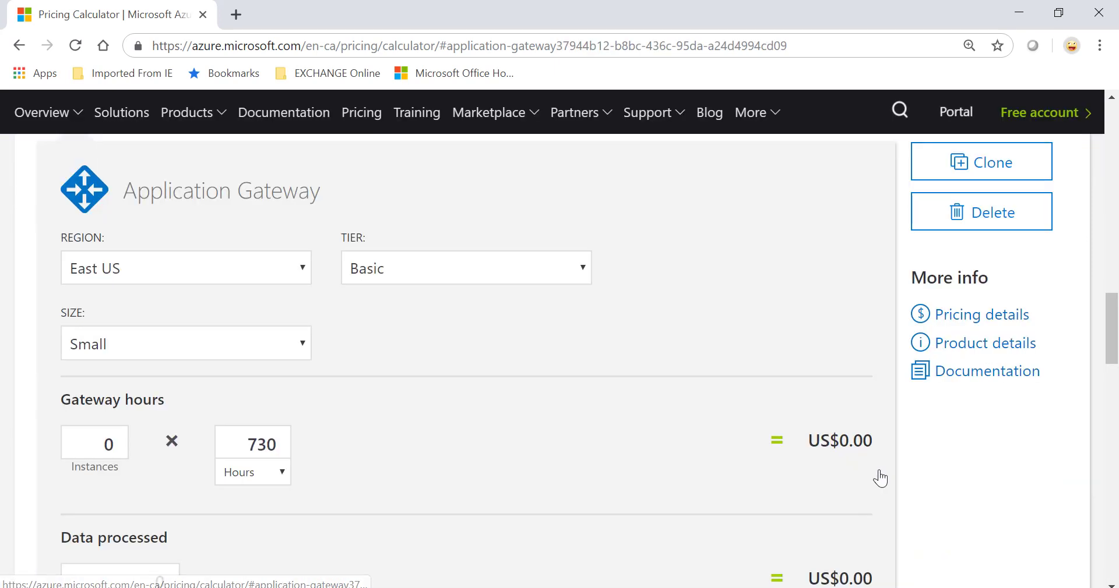
pyautogui.click(302, 271)
pyautogui.click(307, 327)
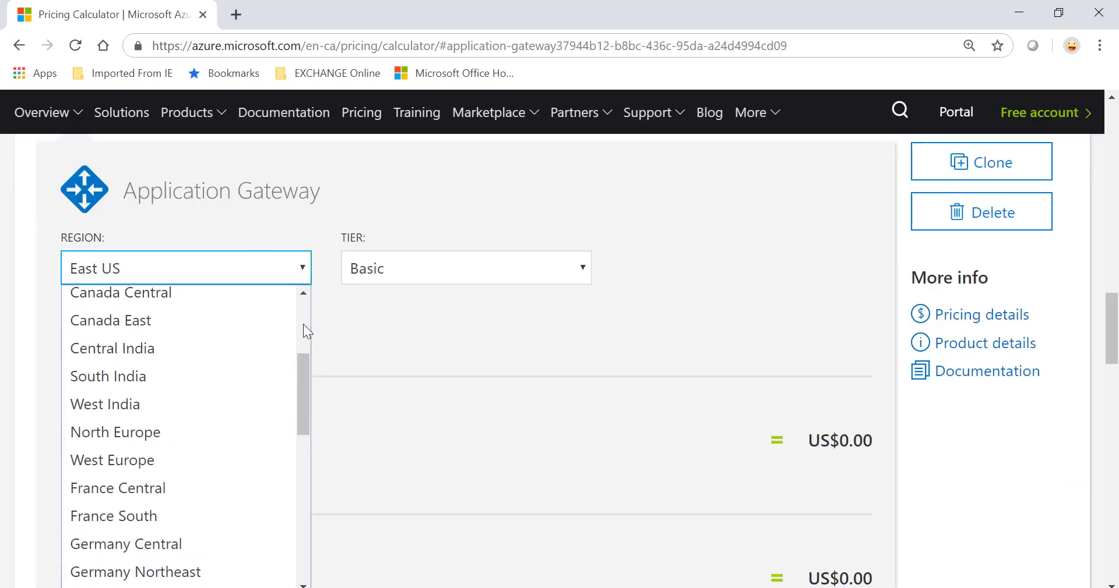
pyautogui.click(303, 324)
pyautogui.scroll(1, 243, 293)
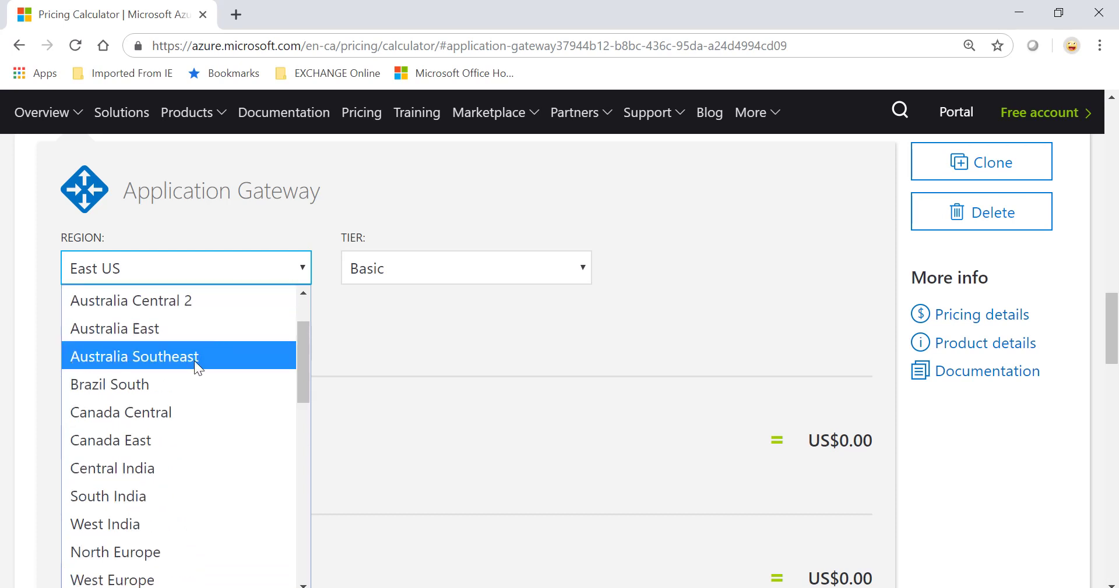
pyautogui.click(176, 415)
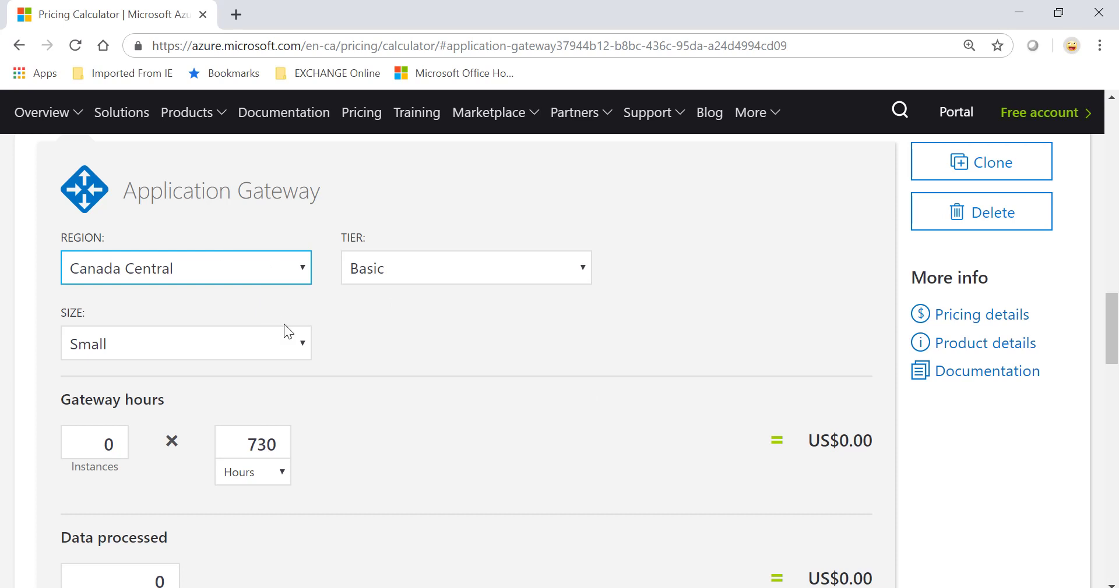
pyautogui.click(574, 274)
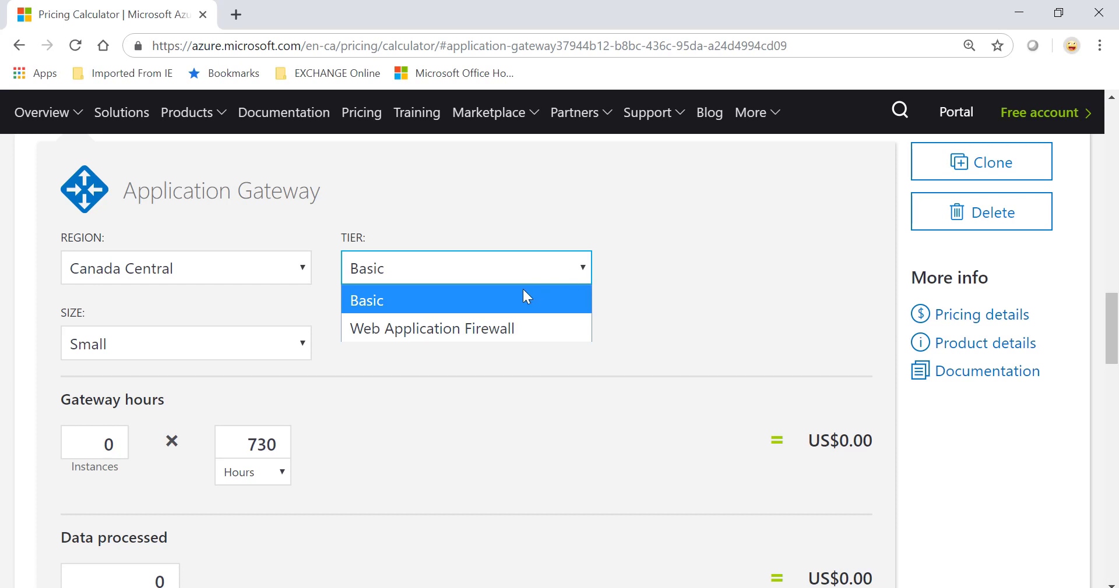
pyautogui.click(411, 302)
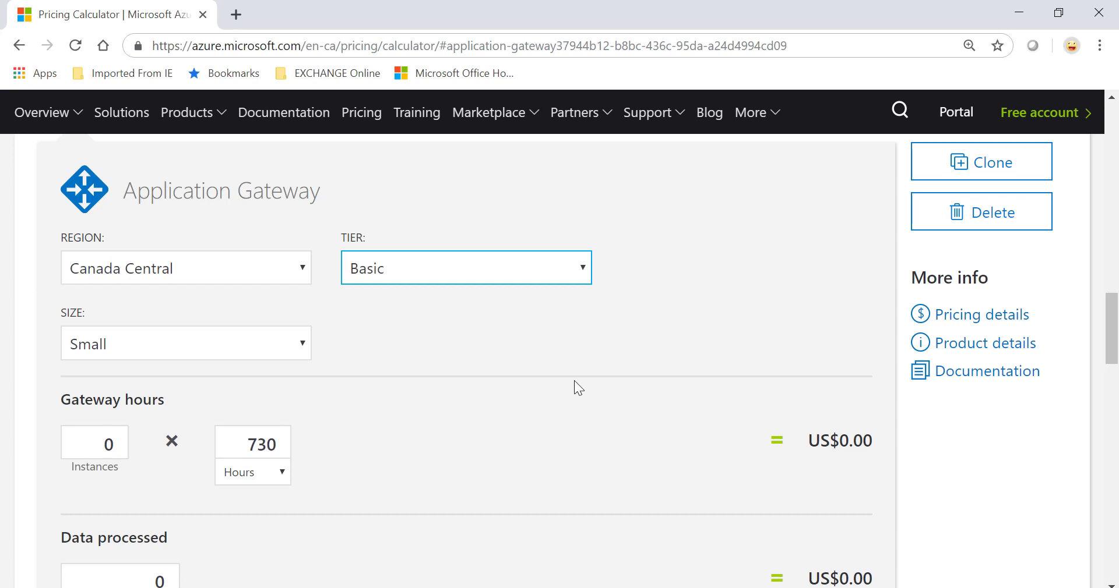
pyautogui.click(529, 268)
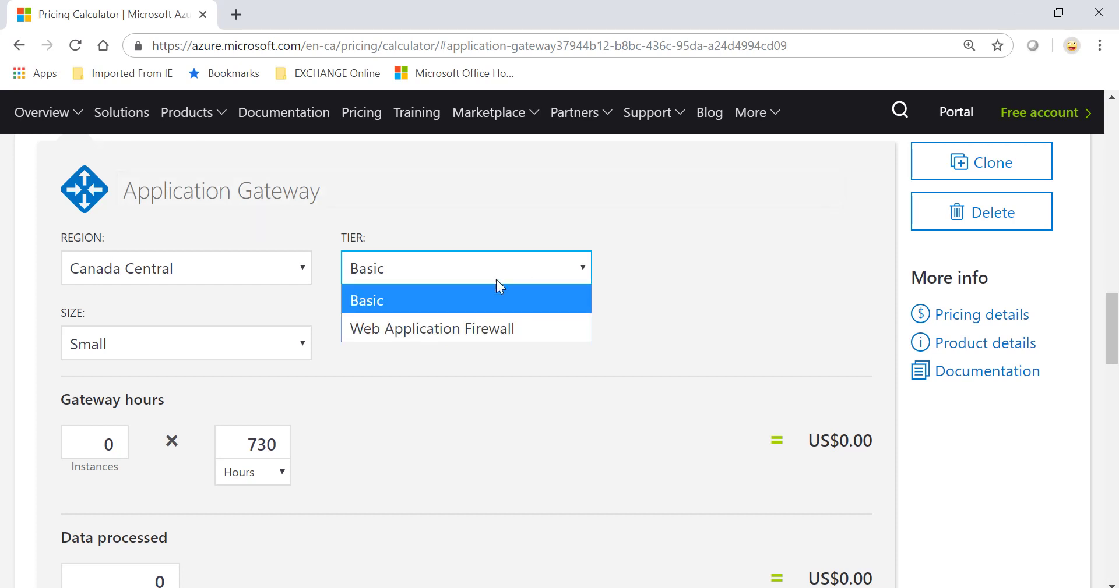
pyautogui.click(449, 303)
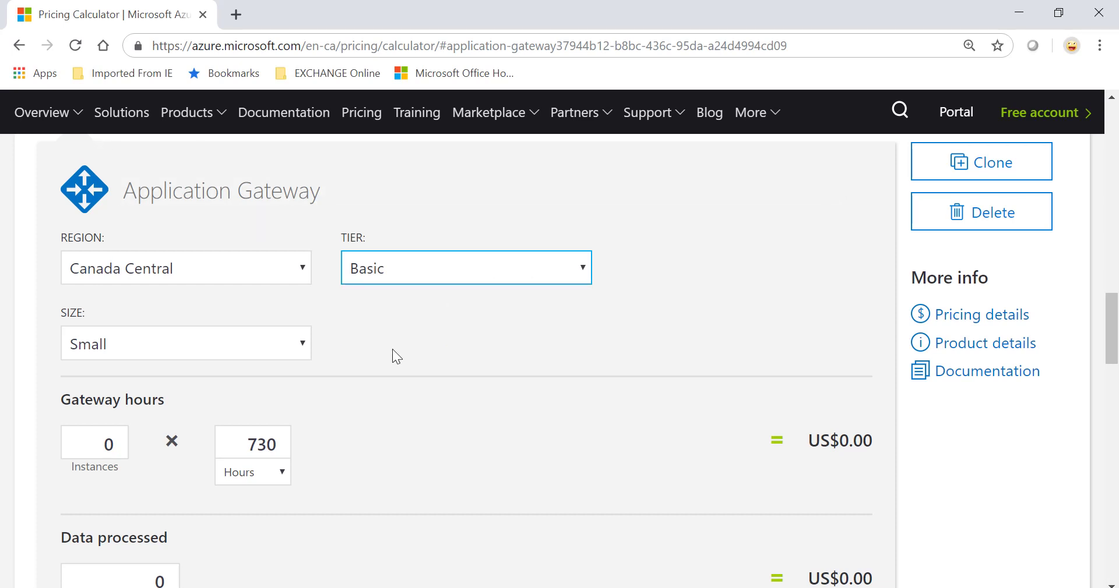
pyautogui.click(299, 349)
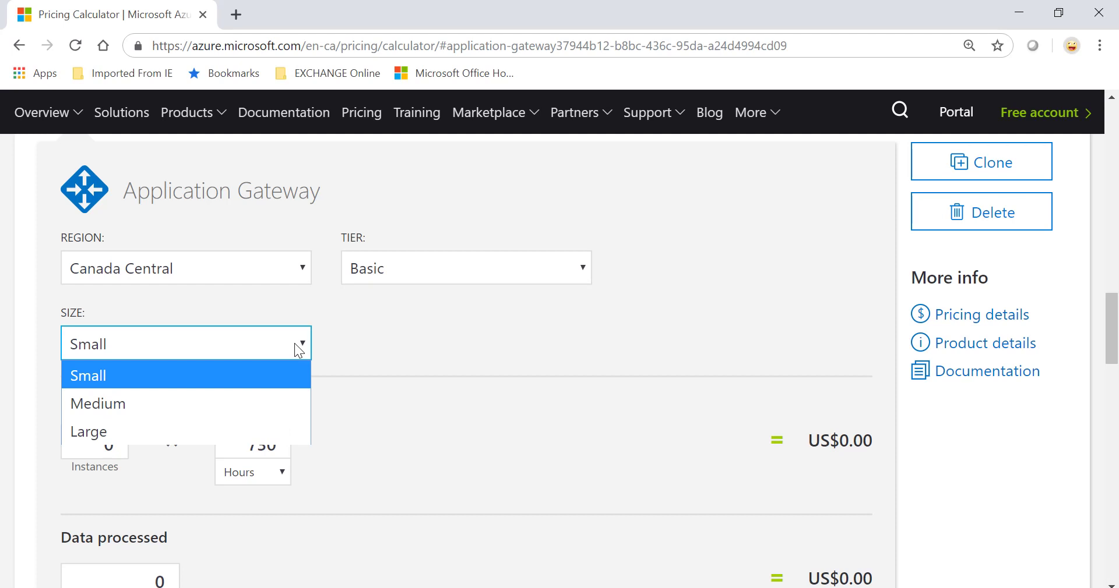
pyautogui.click(196, 376)
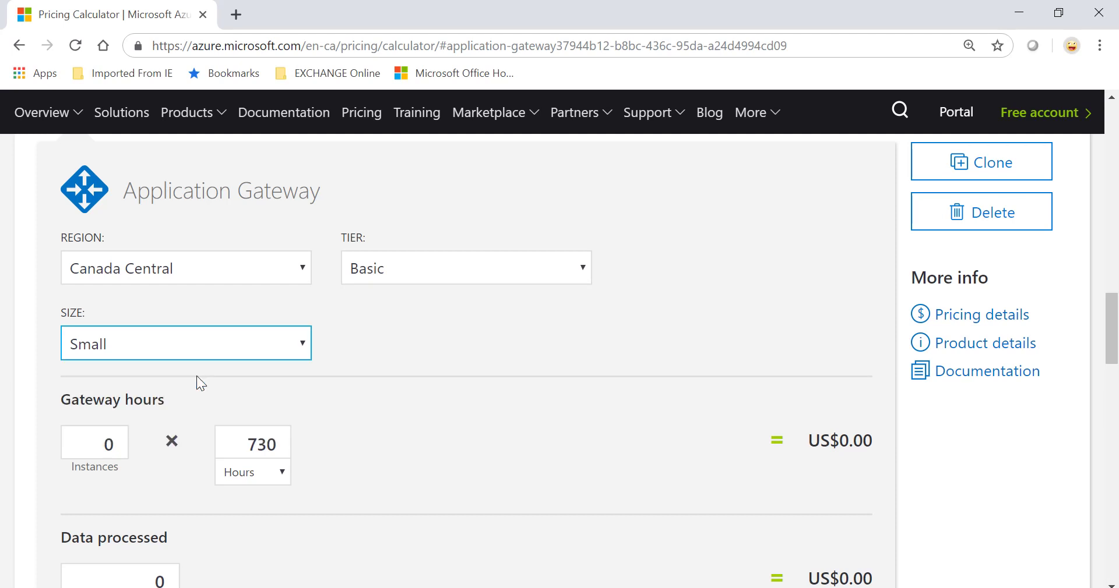
pyautogui.click(292, 347)
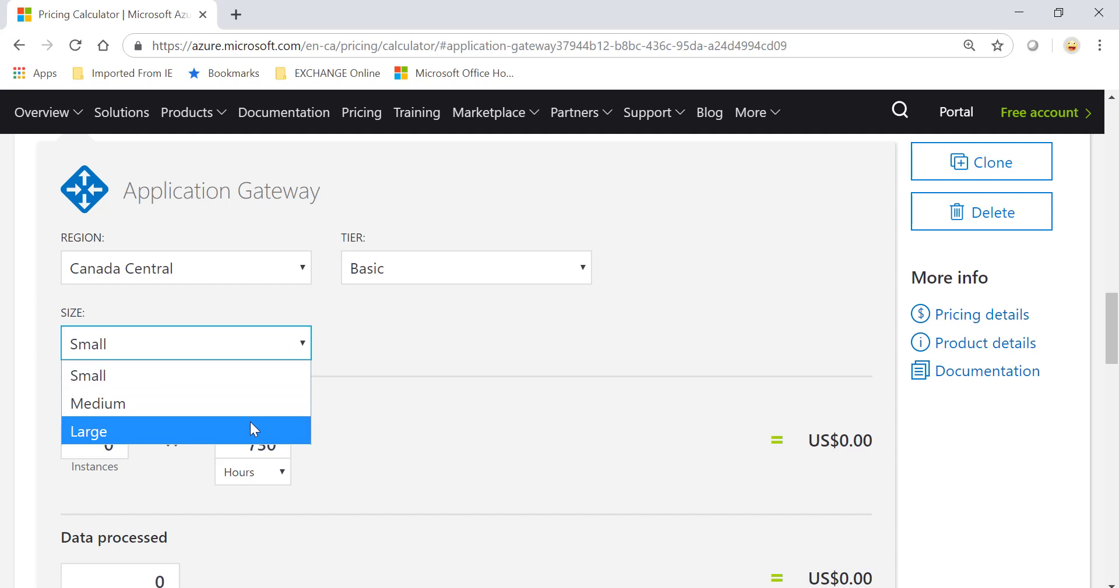
pyautogui.click(300, 347)
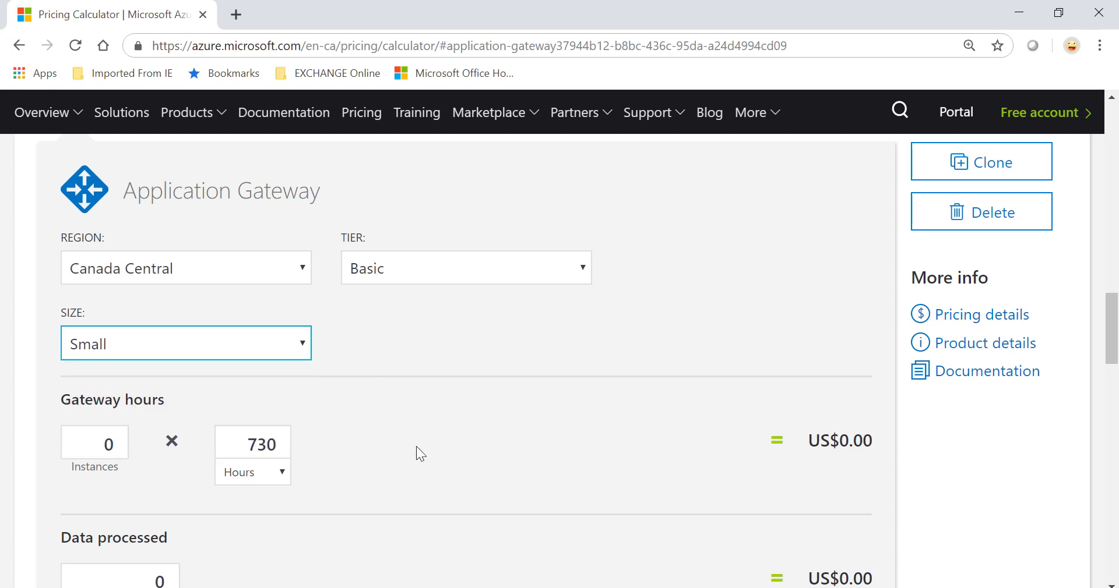
# Set the gateway instance count to 1.
pyautogui.scroll(-1, 439, 429)
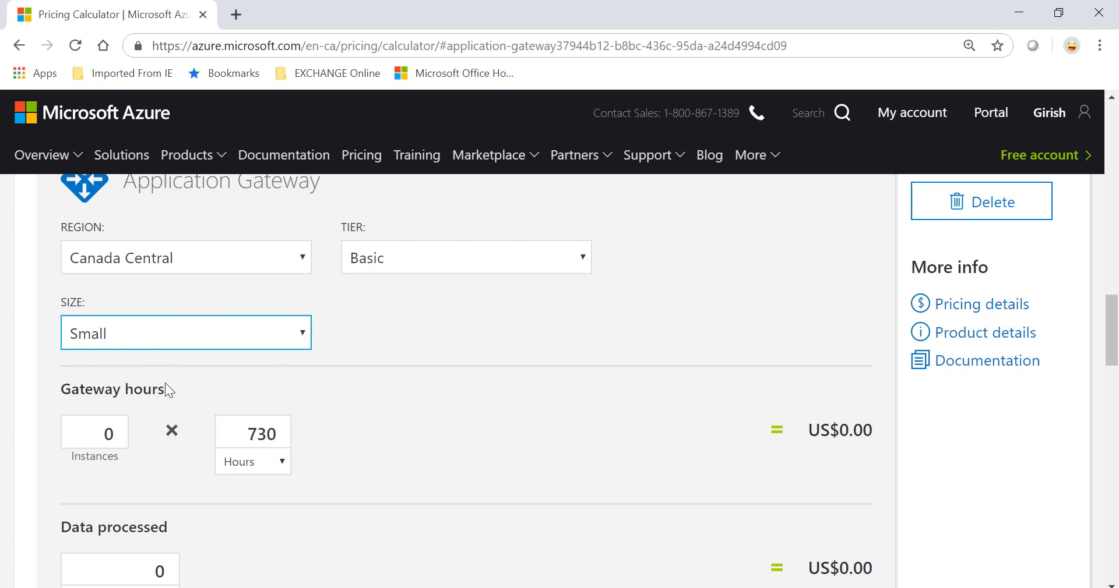
pyautogui.moveTo(119, 438)
pyautogui.click(104, 434)
pyautogui.press('Right')
pyautogui.press('BackSpace')
pyautogui.write('744')
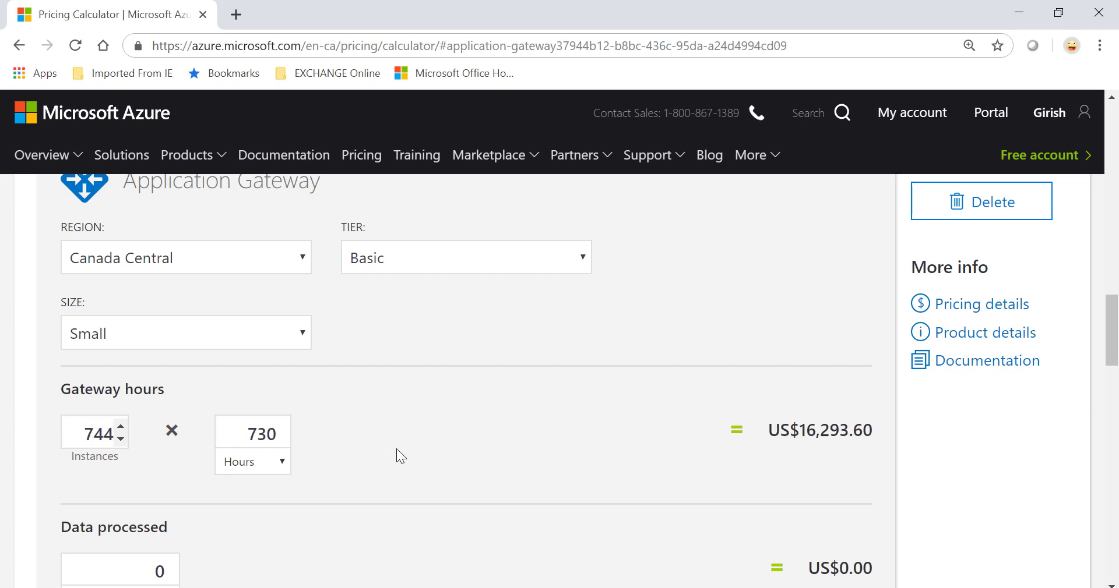
pyautogui.press('BackSpace')
pyautogui.press('BackSpace')
pyautogui.press('BackSpace')
pyautogui.write('1')
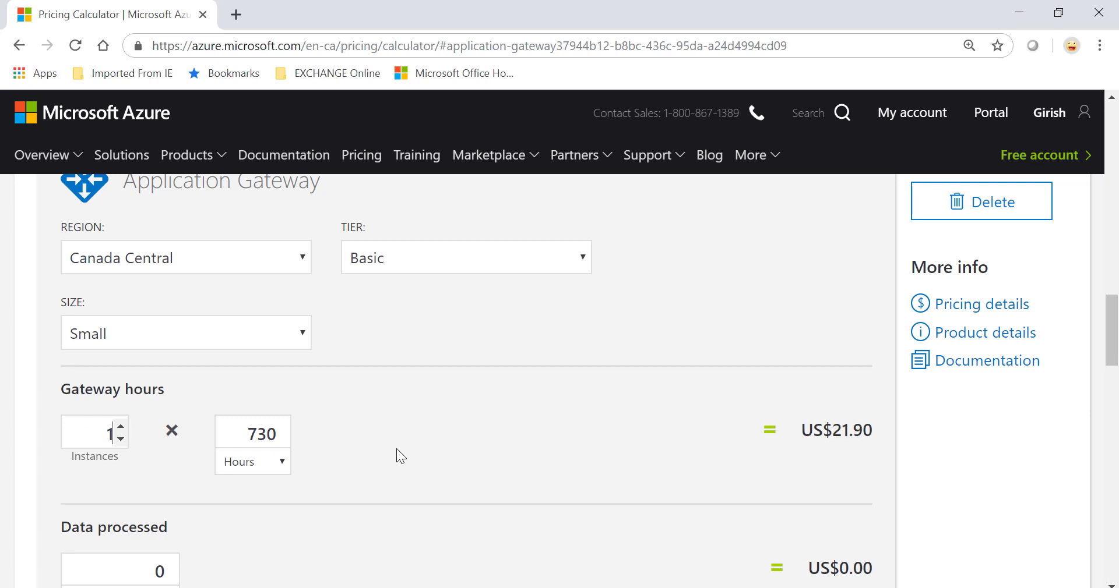
# Change the gateway hours from 730 to 744.
pyautogui.click(275, 434)
pyautogui.press('BackSpace')
pyautogui.press('BackSpace')
pyautogui.write('44')
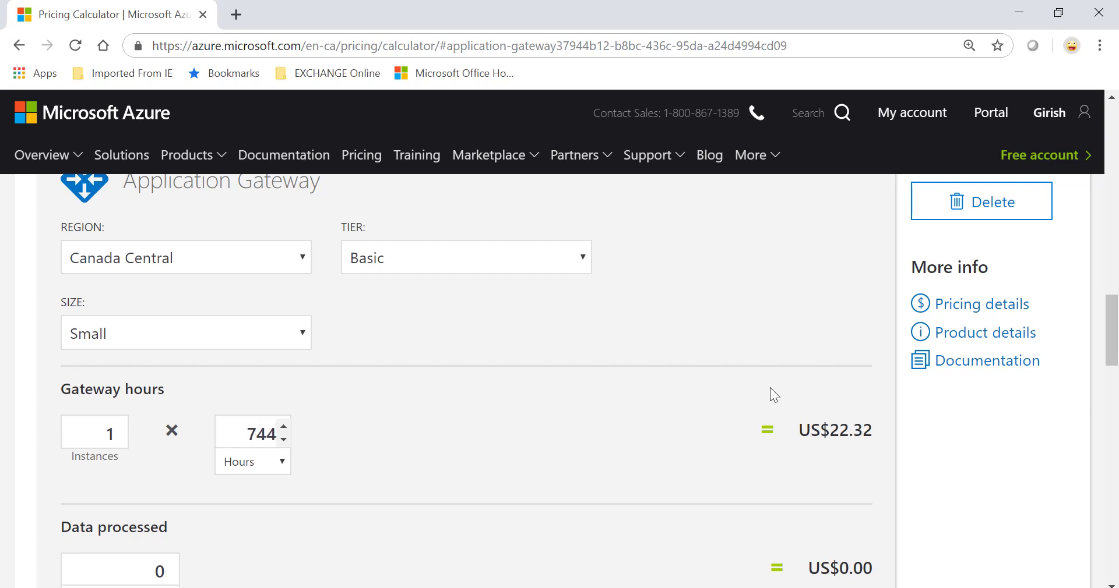
# Switch the estimate currency to Canadian Dollar ($), showing gateway hours at $28.57.
pyautogui.scroll(-3, 830, 480)
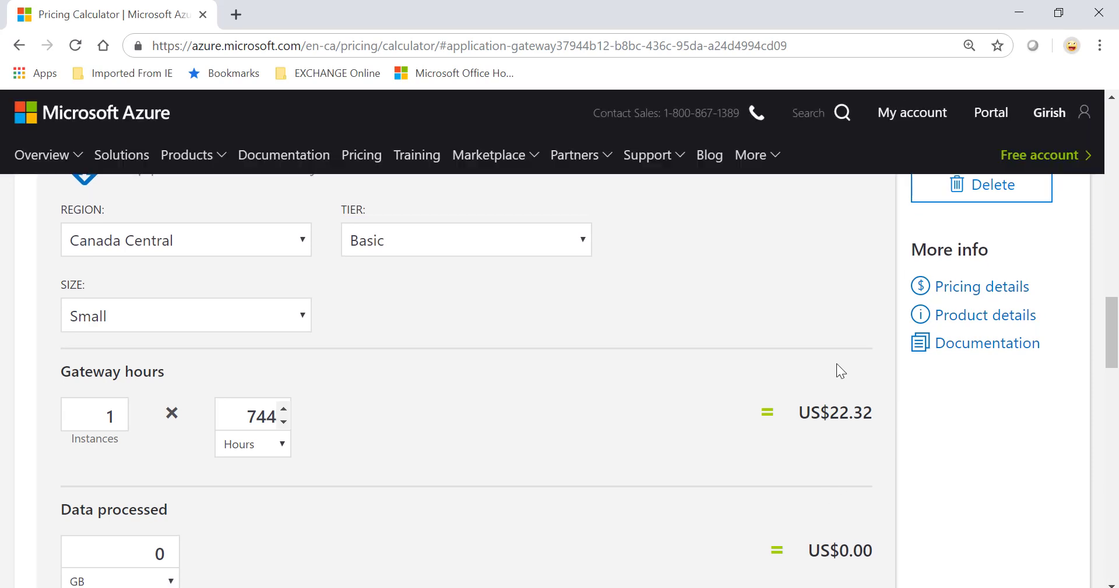
pyautogui.scroll(-10, 901, 470)
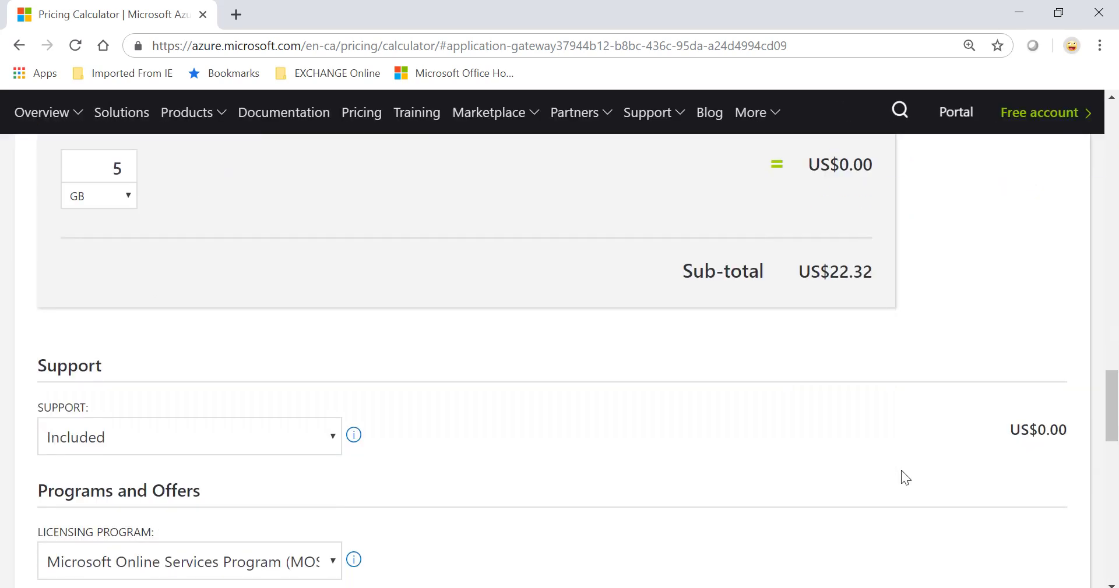
pyautogui.click(1044, 474)
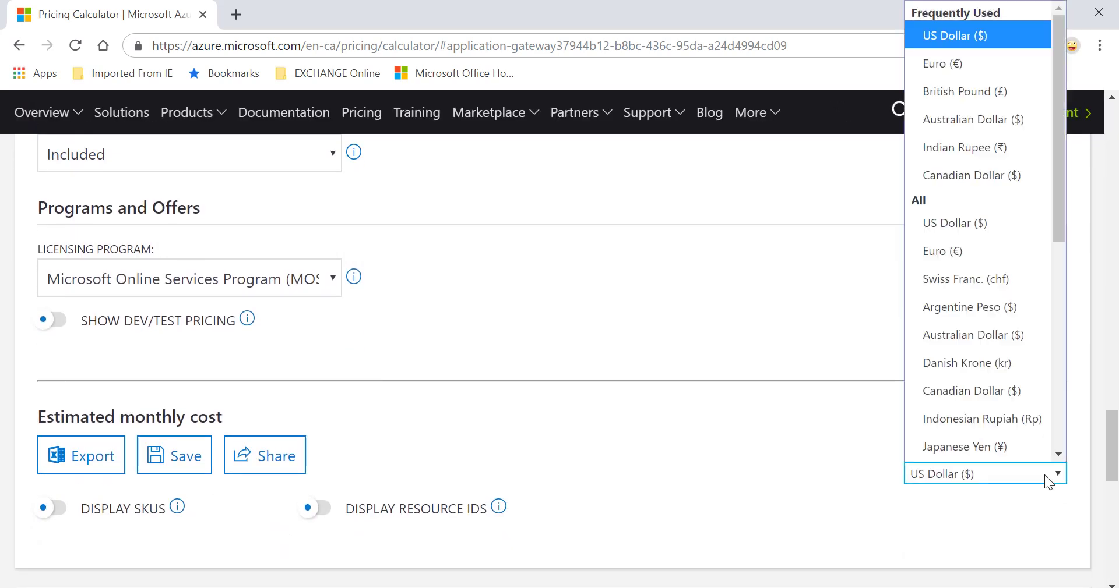
pyautogui.scroll(-1, 994, 184)
pyautogui.click(976, 154)
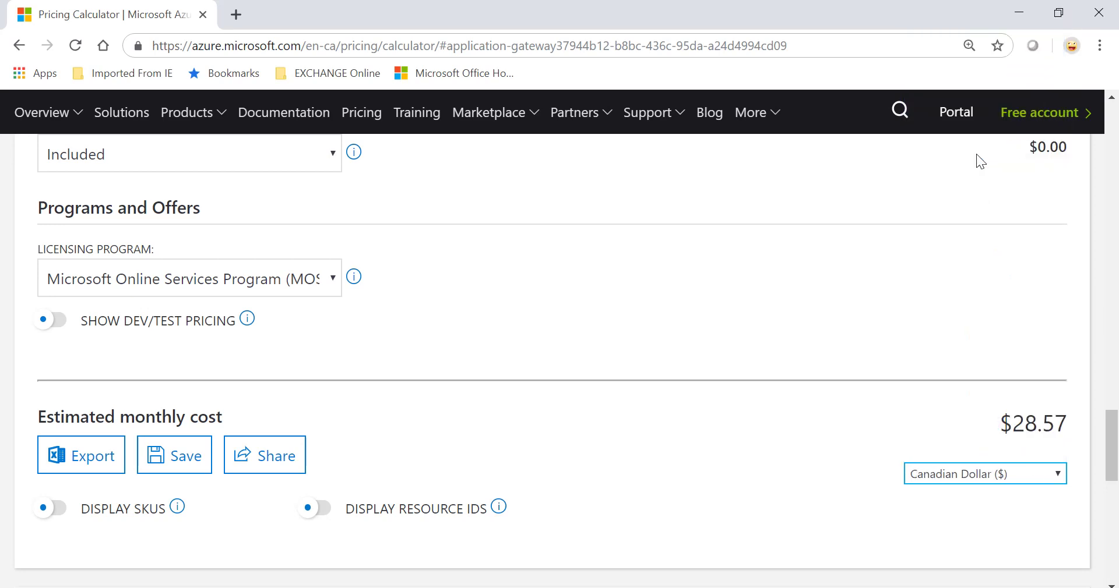
pyautogui.scroll(3, 704, 369)
pyautogui.scroll(8, 704, 369)
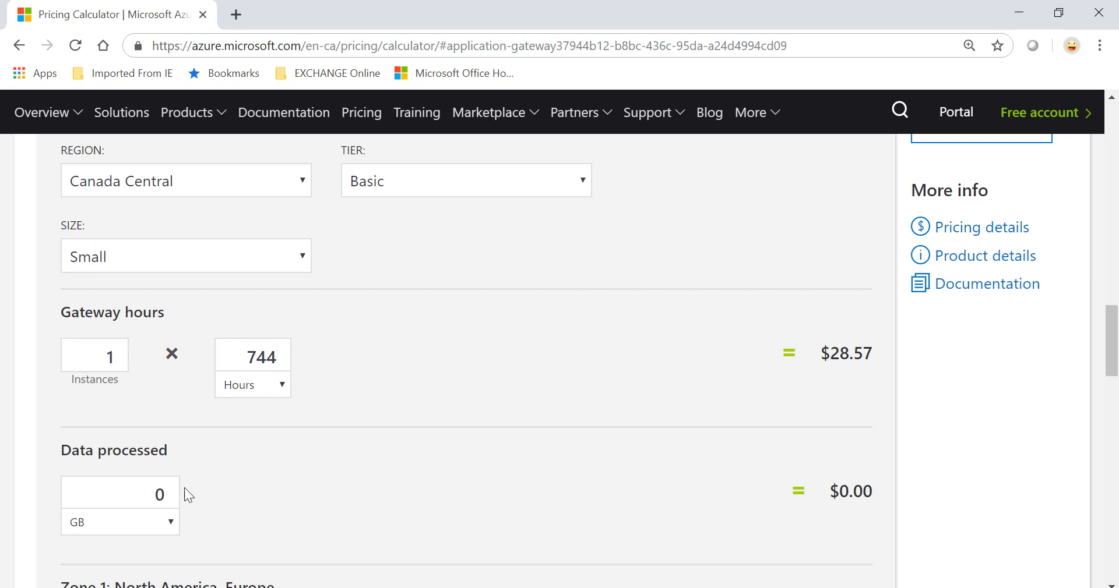
# Set data processed to 1 TB using the TB unit, adding $10.49.
pyautogui.click(169, 522)
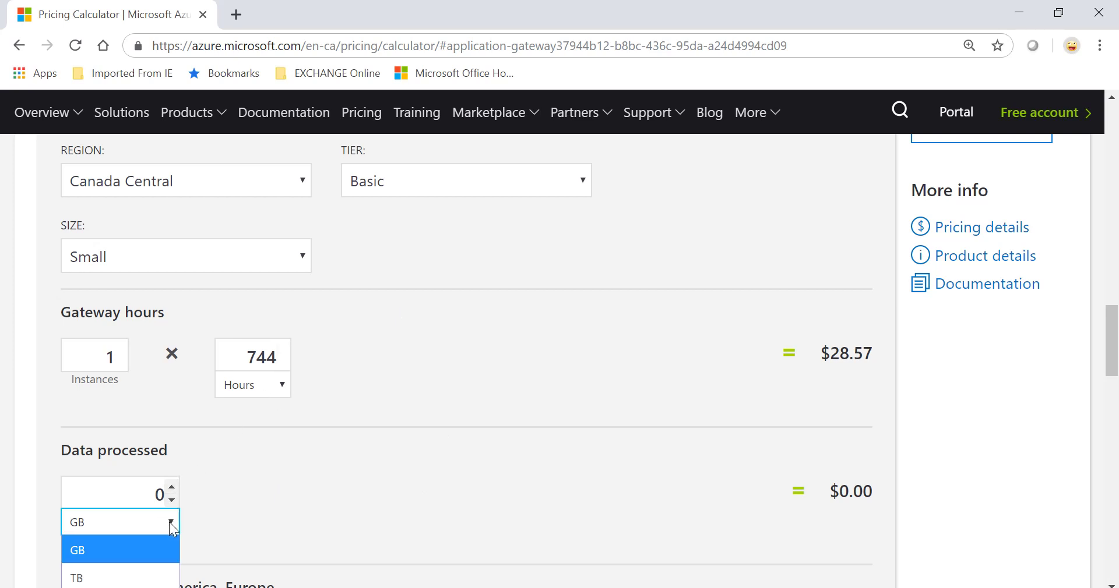
pyautogui.click(109, 580)
pyautogui.click(129, 488)
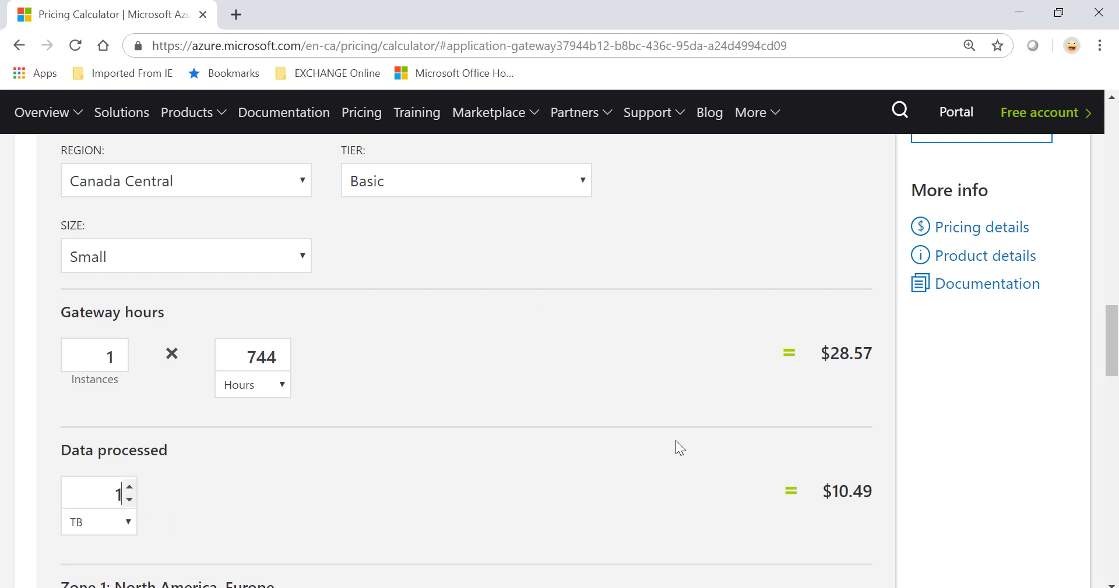
pyautogui.scroll(-1, 676, 441)
pyautogui.scroll(-3, 722, 372)
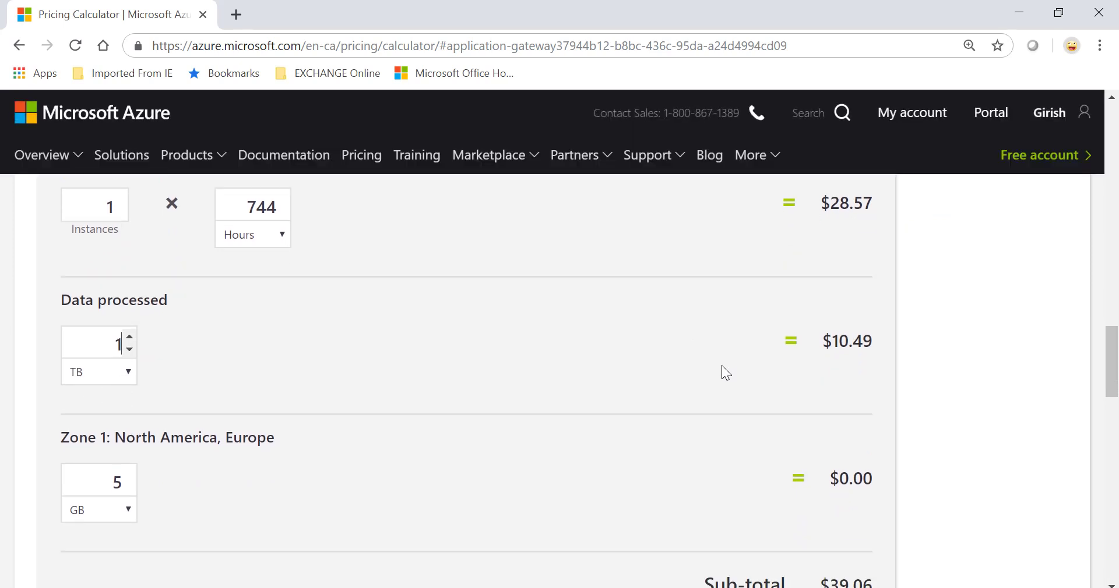
pyautogui.scroll(-1, 721, 373)
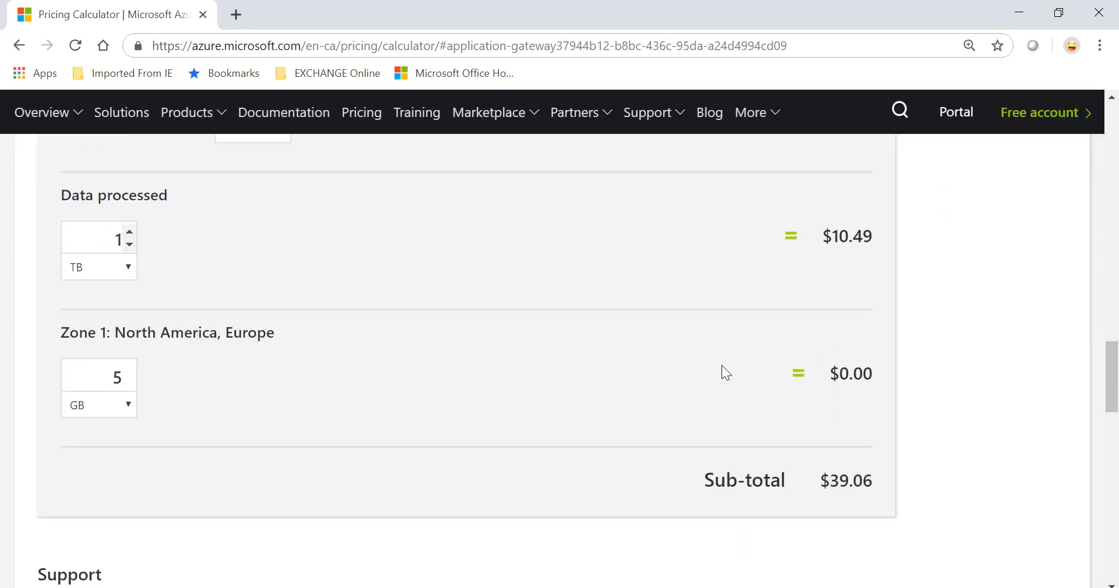
pyautogui.scroll(4, 722, 366)
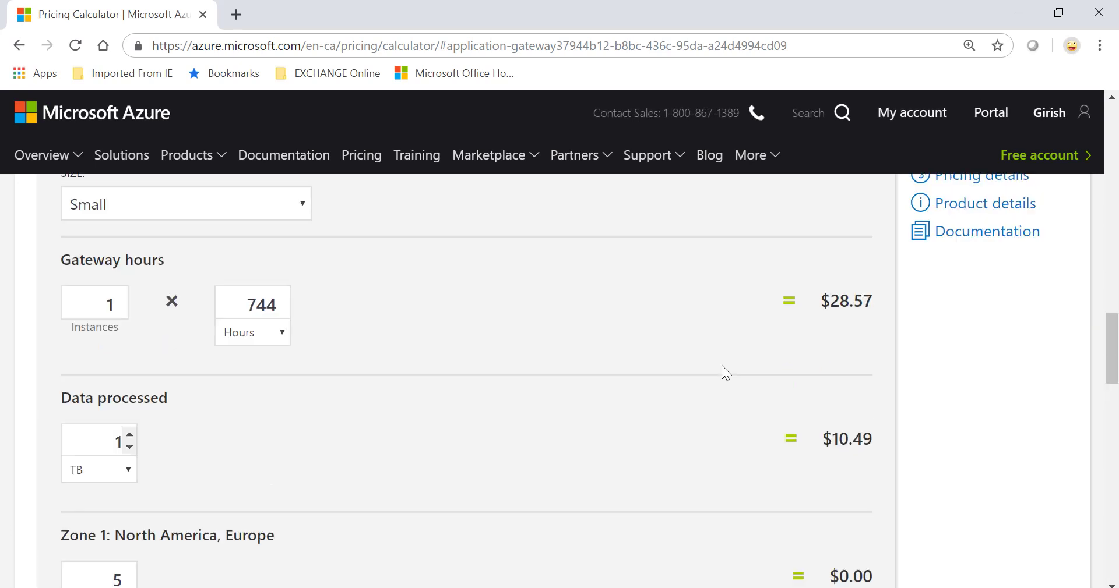
pyautogui.scroll(1, 721, 365)
pyautogui.scroll(1, 722, 365)
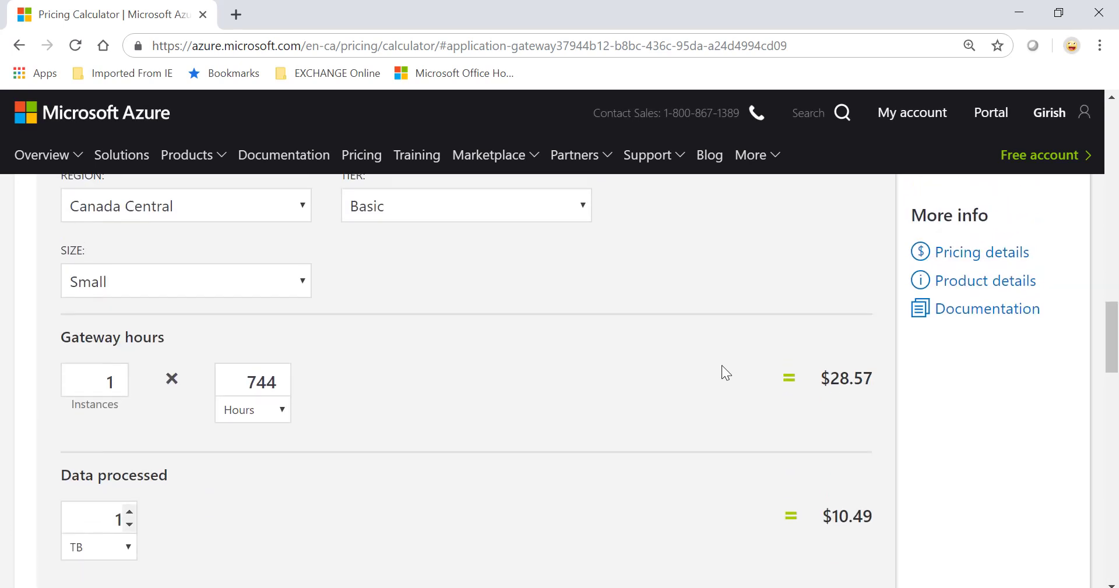
# Pick Medium as the gateway size, bringing gateway hours to $79.99.
pyautogui.click(277, 290)
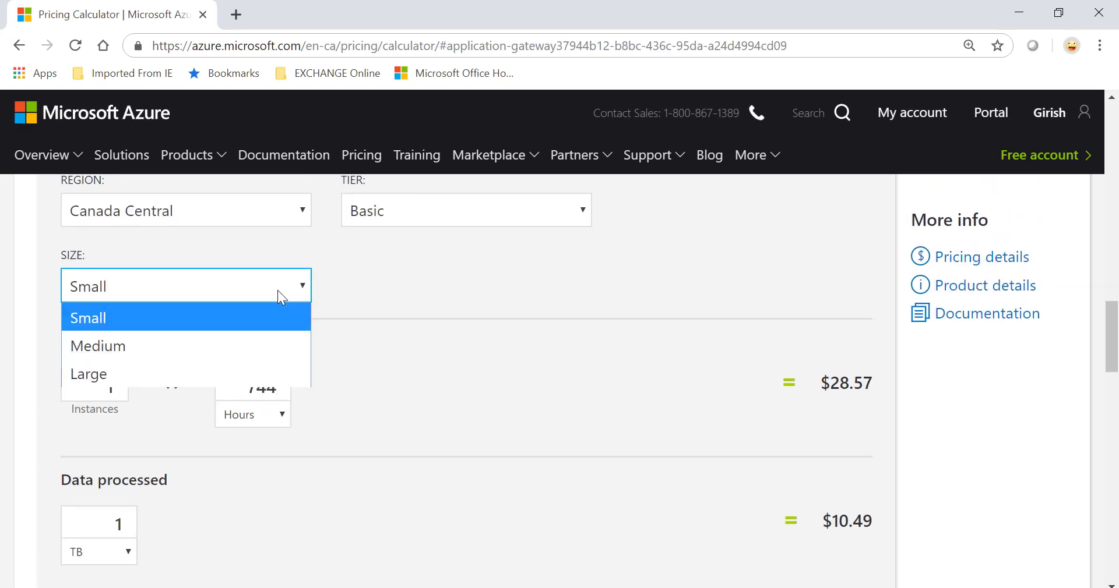
pyautogui.click(222, 346)
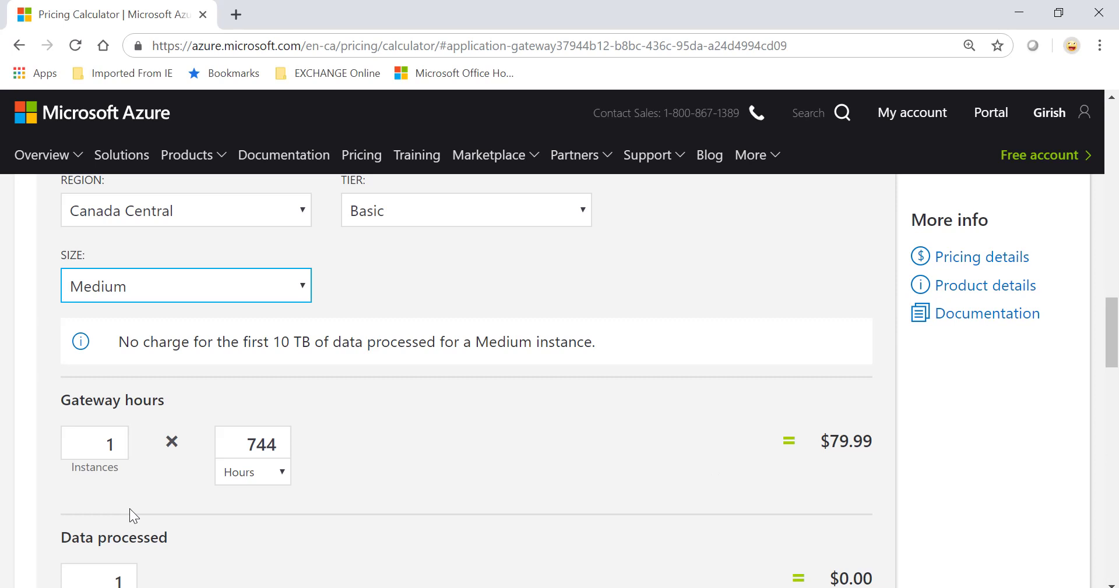
# Bump data processed from 10 to 11 TB, adding a $9.18 data charge.
pyautogui.scroll(-2, 129, 509)
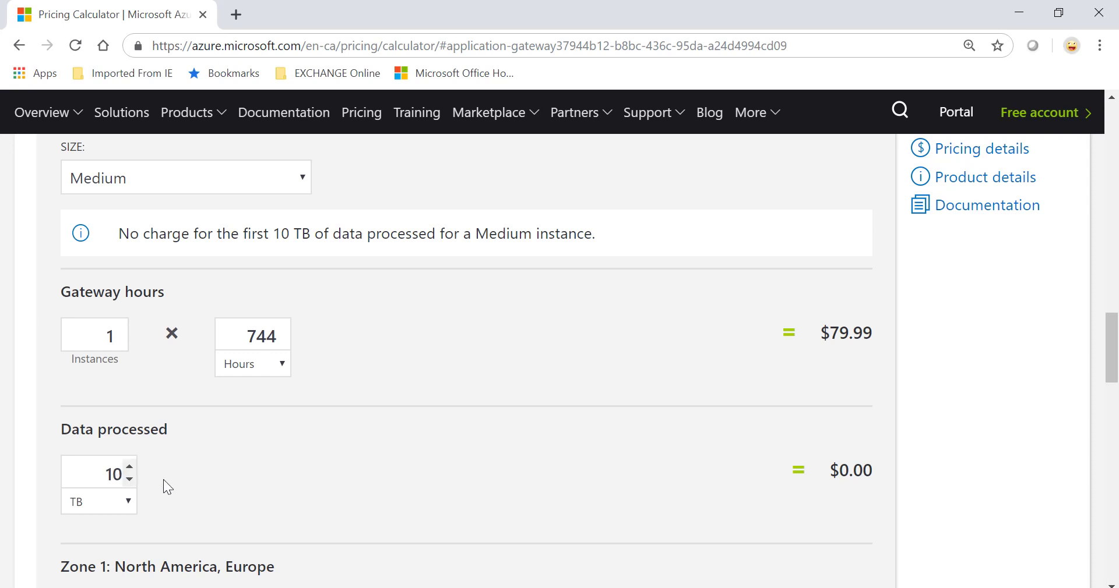
pyautogui.click(128, 465)
pyautogui.scroll(1, 525, 365)
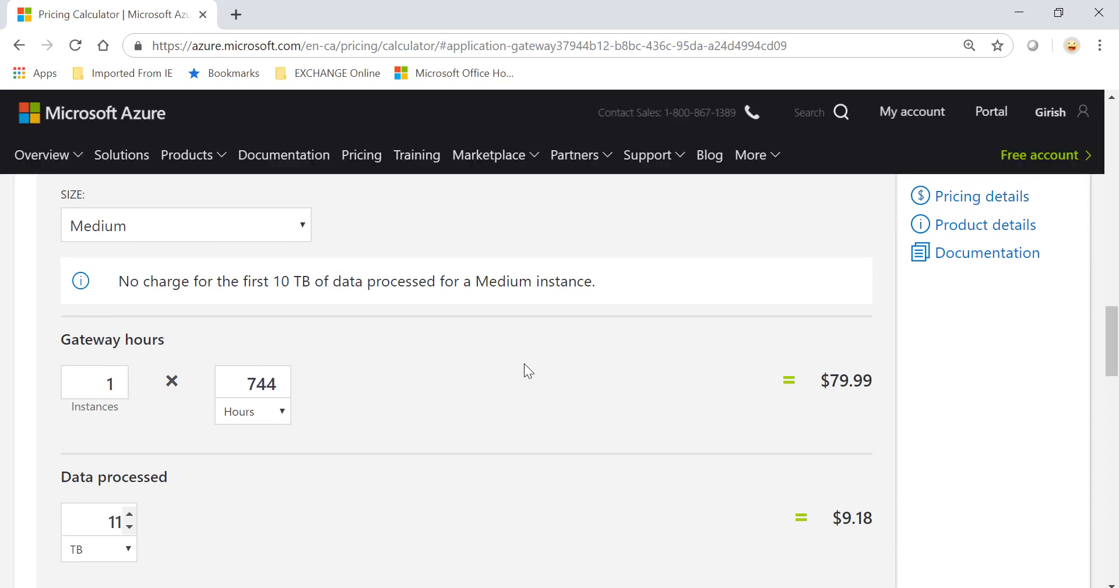
pyautogui.scroll(1, 524, 364)
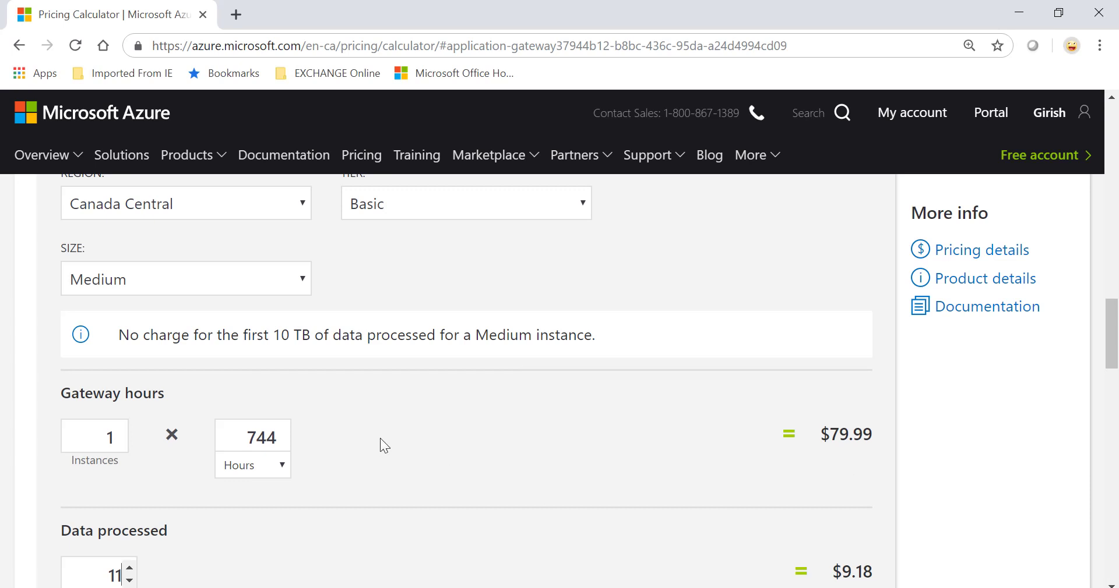
# Choose Large as the gateway size, taking gateway hours to $365.69.
pyautogui.click(297, 286)
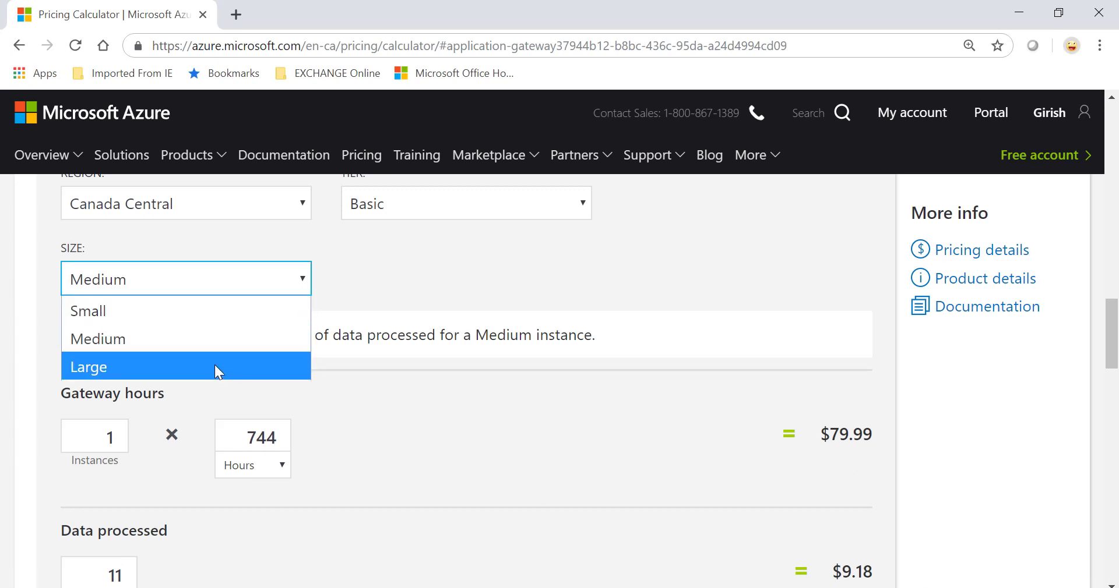
pyautogui.click(211, 370)
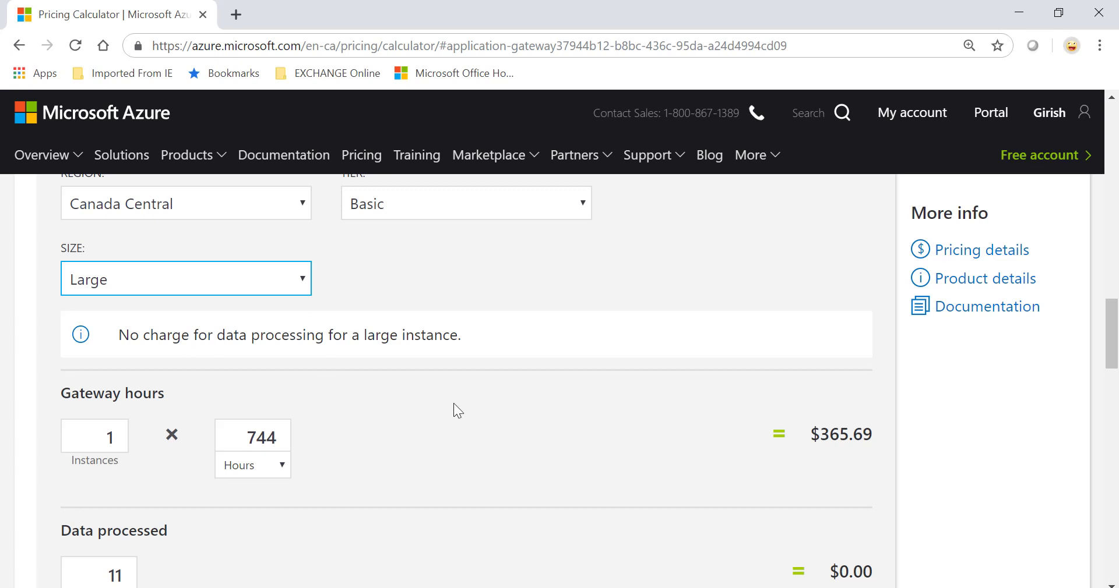
pyautogui.scroll(-1, 528, 428)
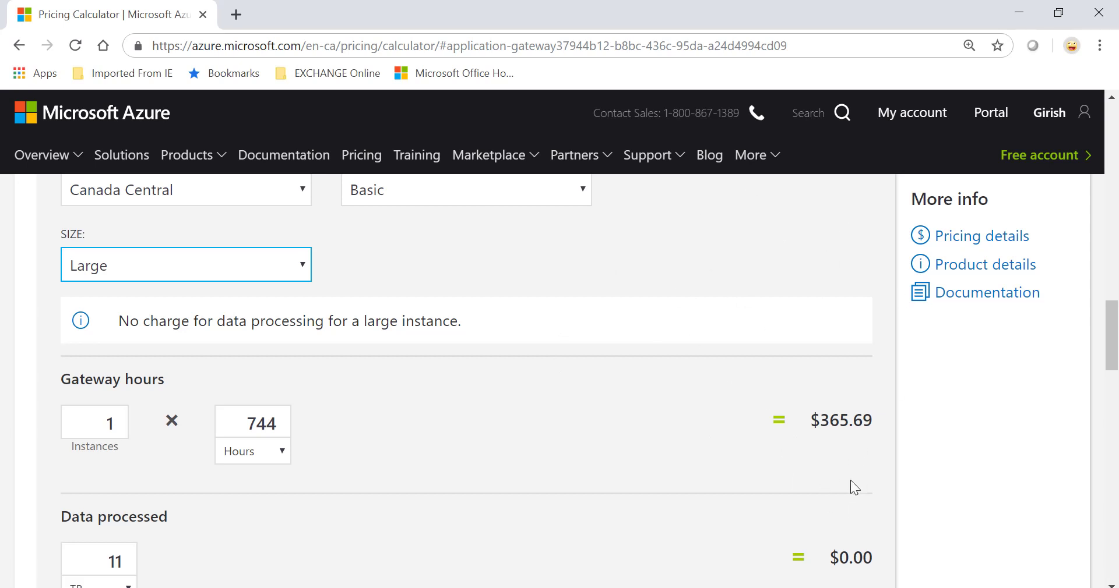
# Keep the Large size and switch the tier from Basic to Web Application Firewall.
pyautogui.scroll(2, 597, 408)
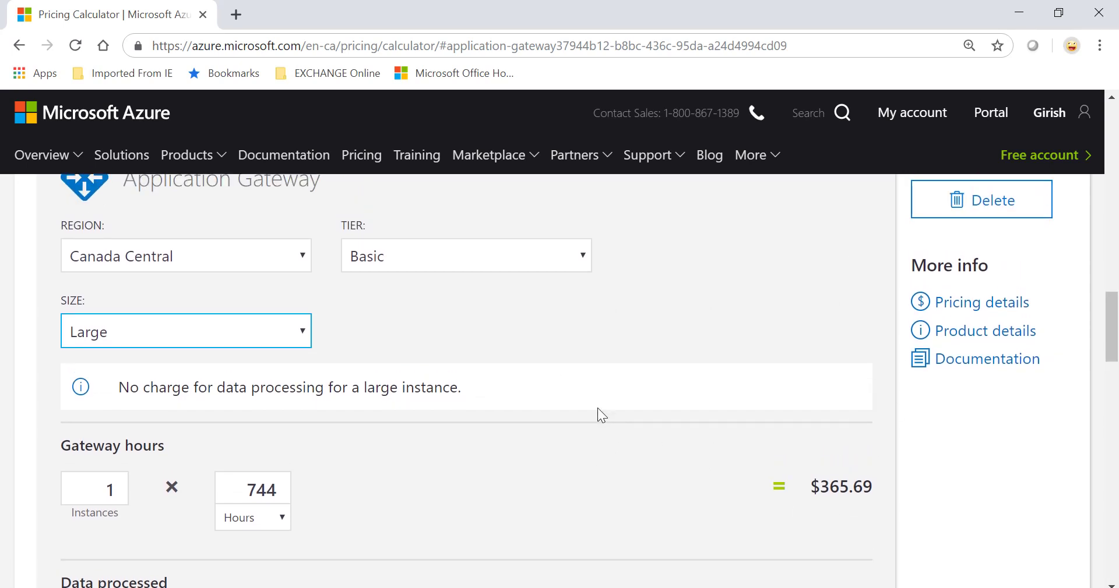
pyautogui.click(524, 309)
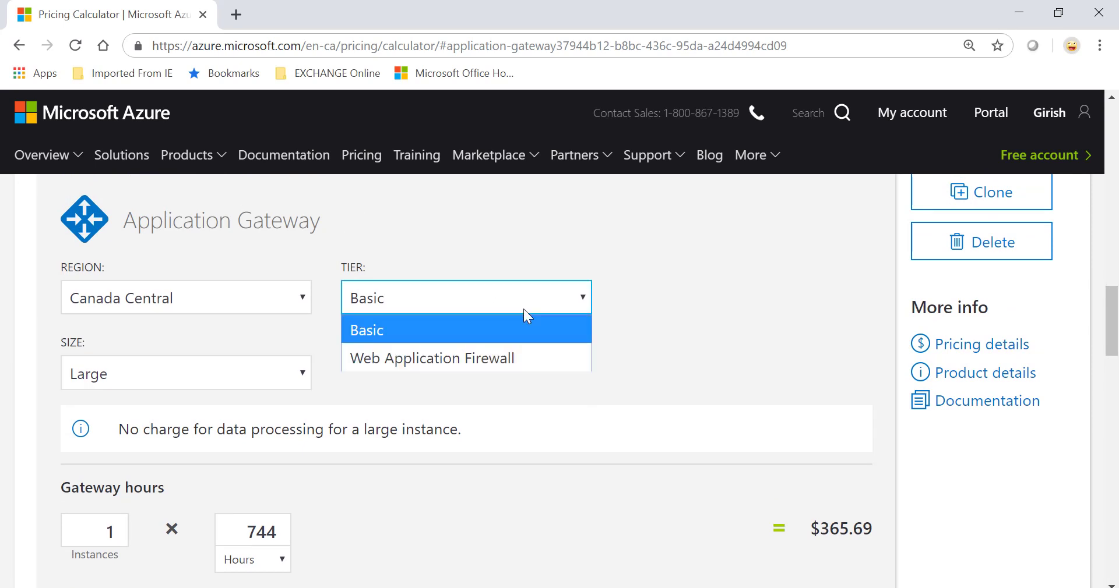
pyautogui.click(264, 373)
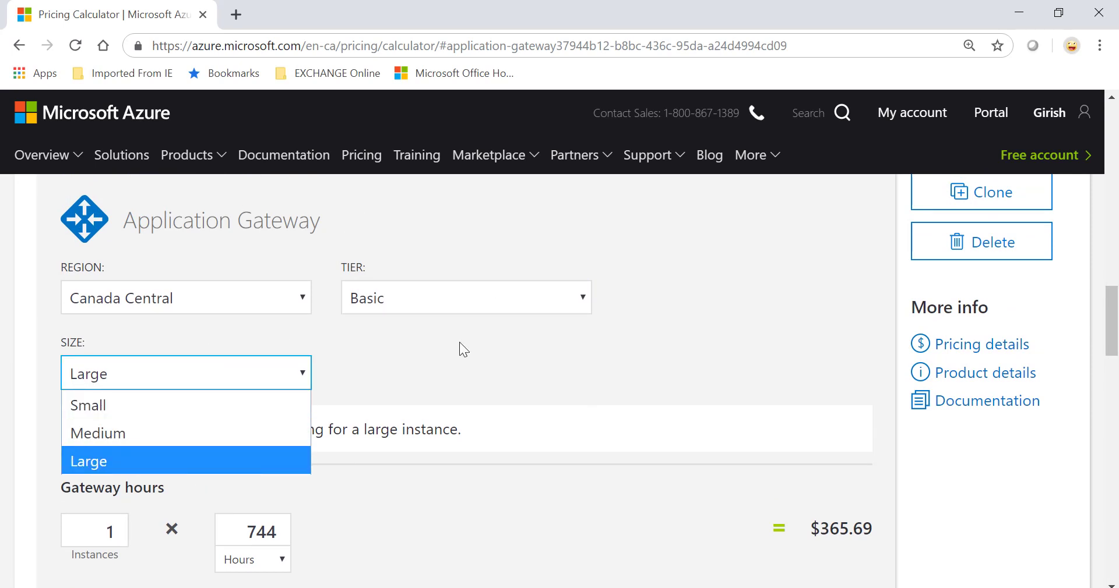
pyautogui.click(651, 434)
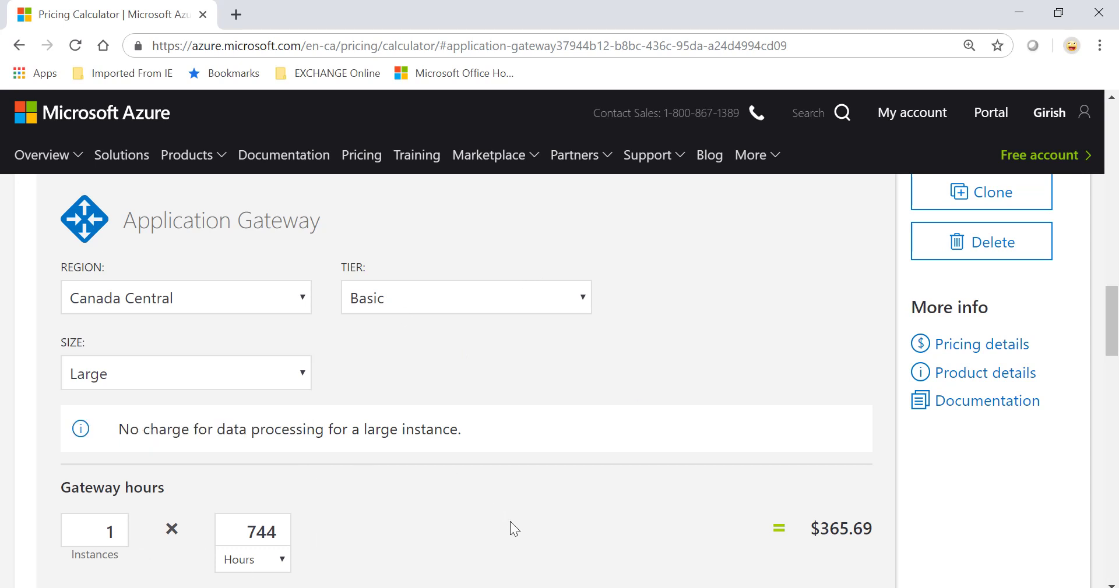
pyautogui.rightClick(553, 303)
pyautogui.click(537, 302)
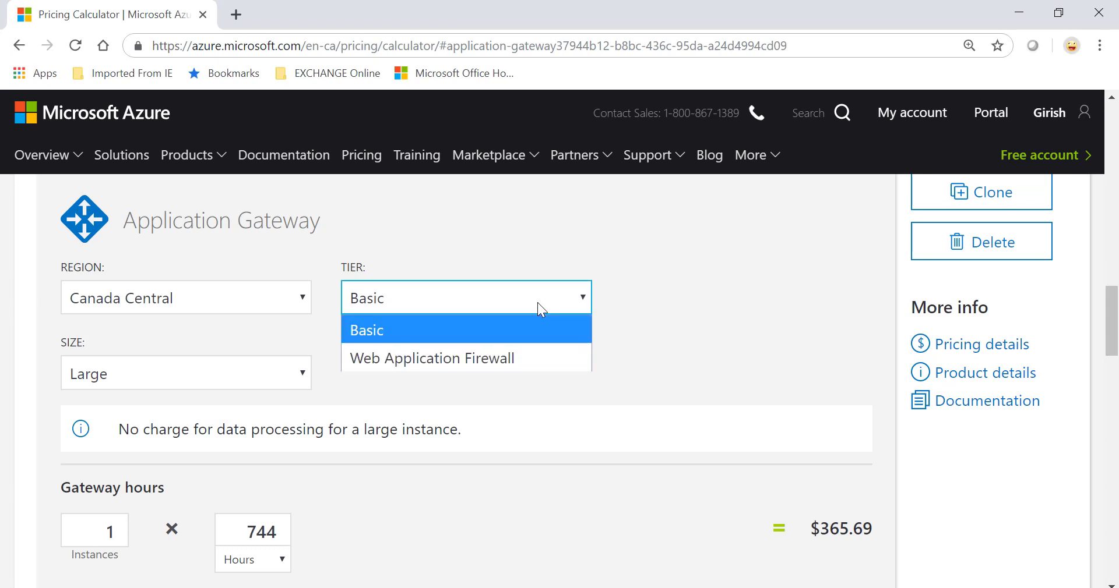
pyautogui.click(484, 372)
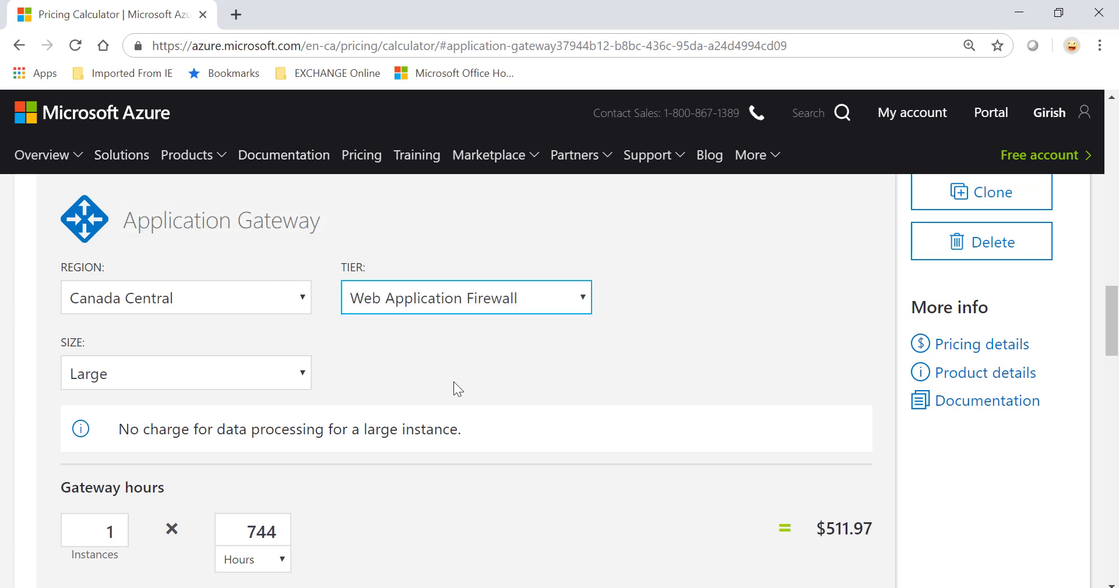
pyautogui.click(282, 375)
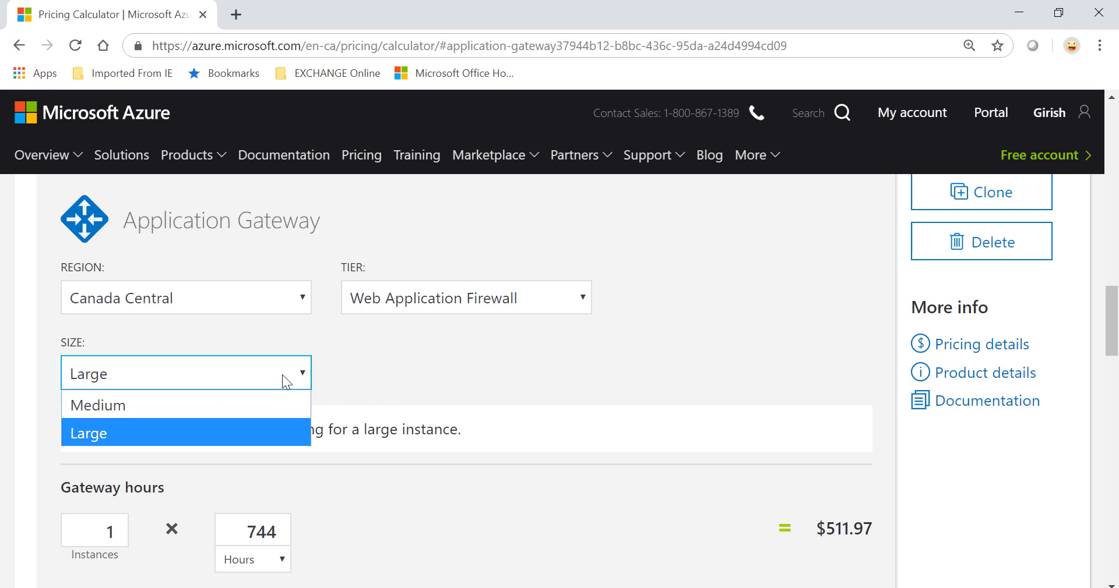
pyautogui.click(218, 406)
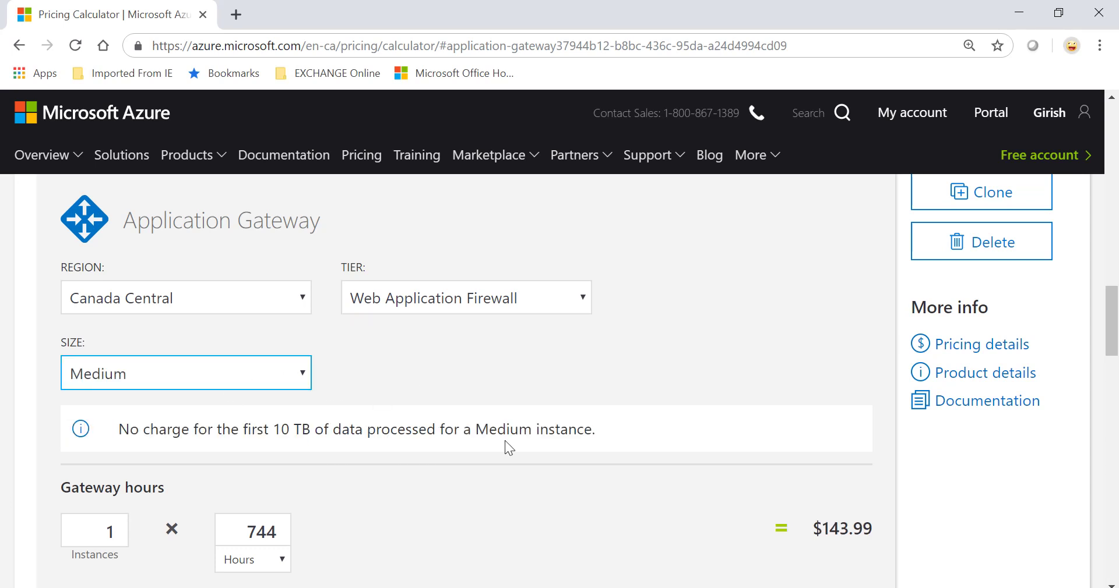
pyautogui.scroll(-2, 505, 440)
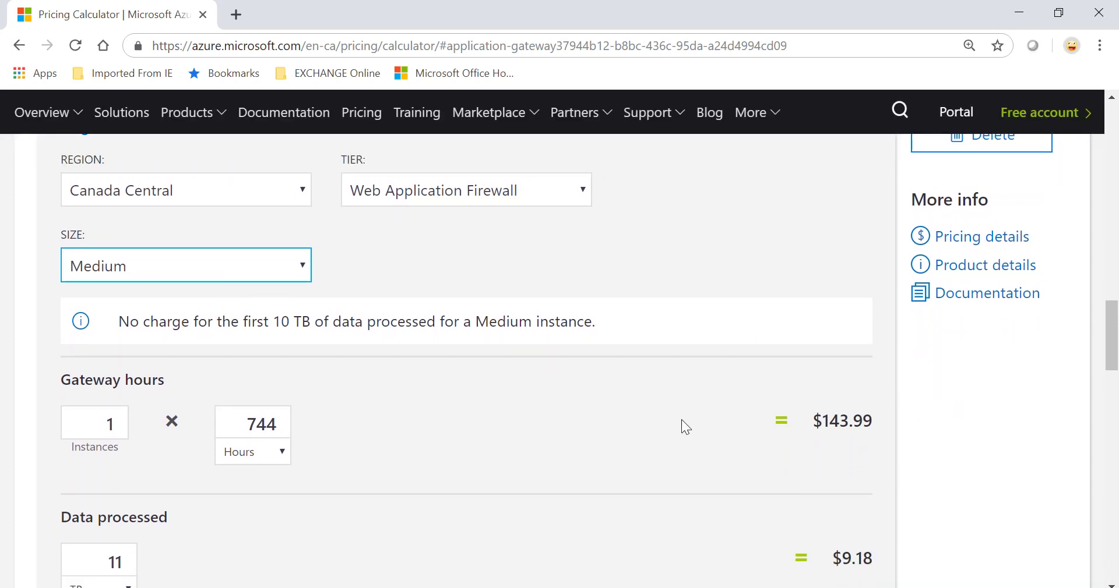
pyautogui.scroll(-1, 655, 431)
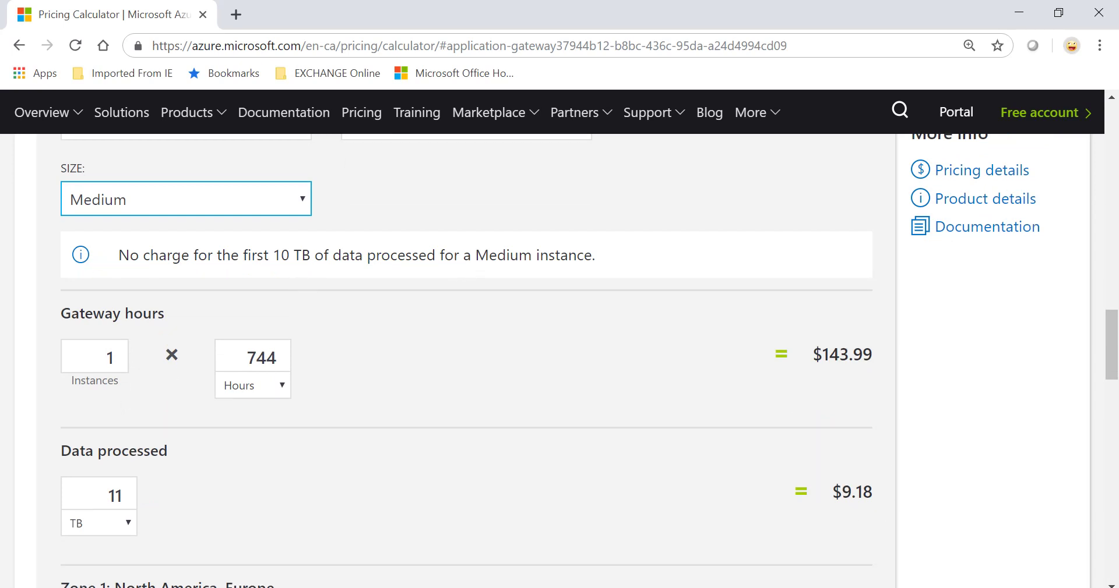
pyautogui.scroll(2, 695, 390)
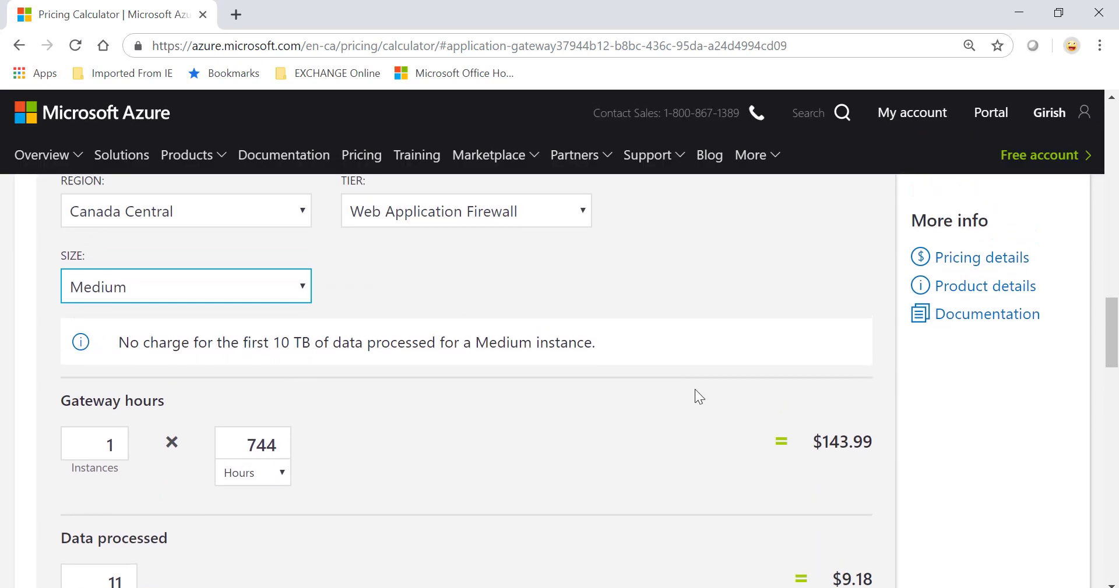
pyautogui.click(300, 286)
pyautogui.click(216, 348)
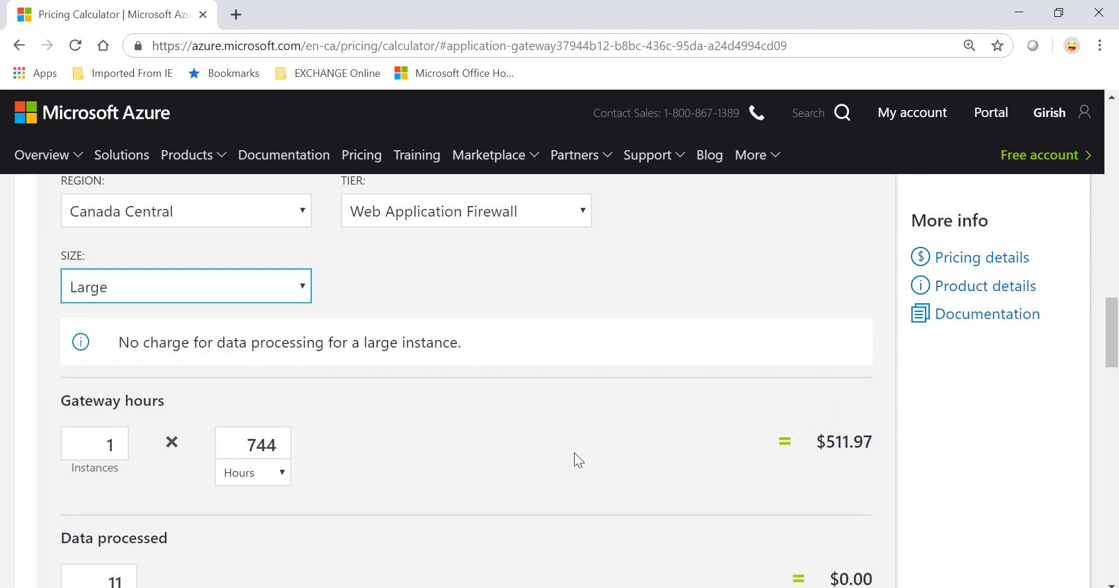
pyautogui.scroll(-1, 582, 460)
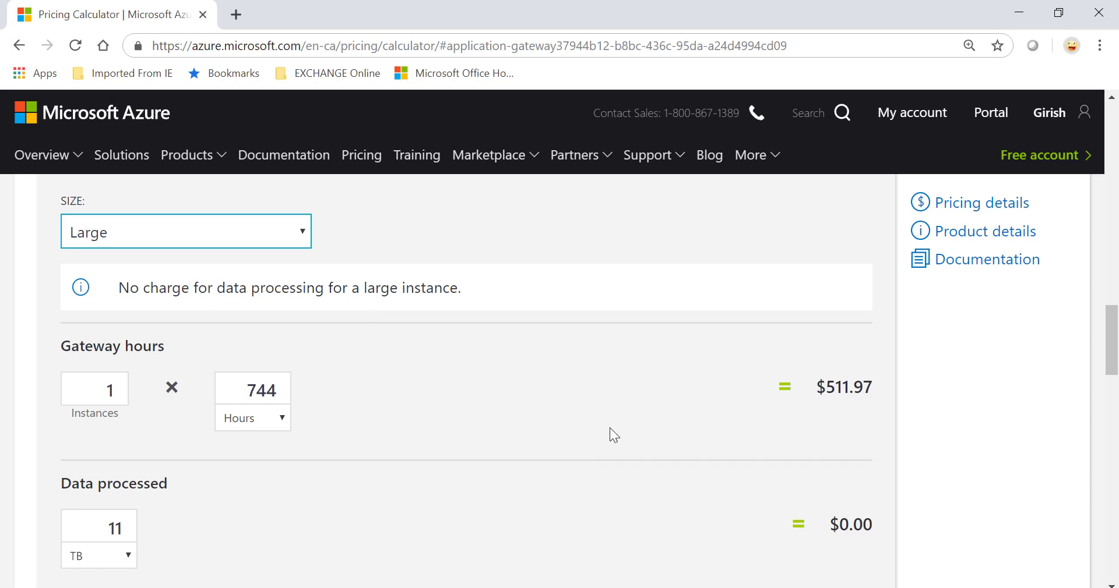
pyautogui.scroll(2, 609, 429)
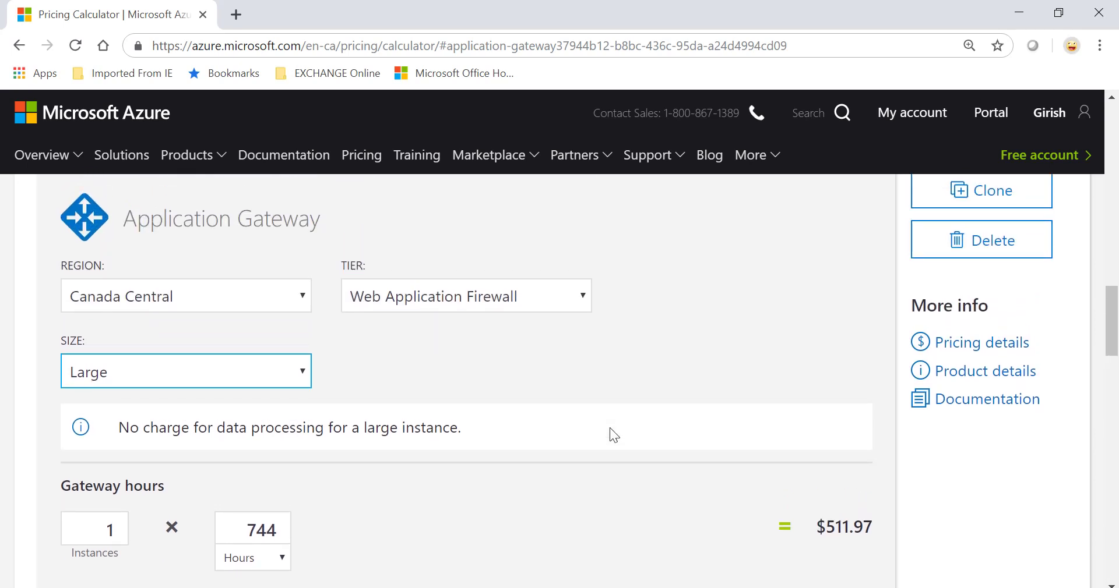
# Expand the Tier dropdown to show the Basic and Web Application Firewall options.
pyautogui.click(561, 306)
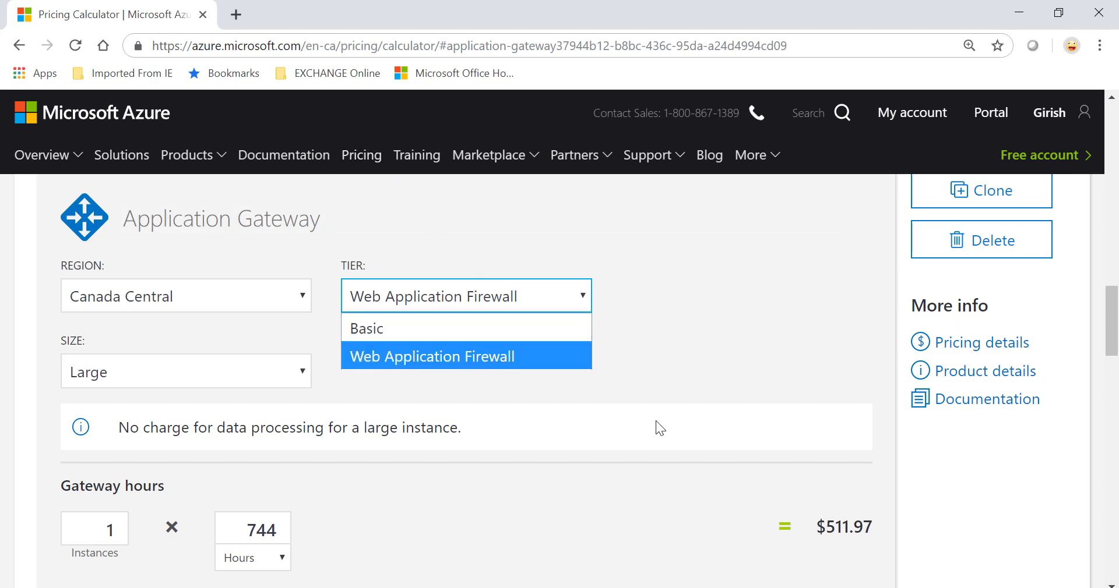
# Keep the tier on Web Application Firewall and review the size options, leaving Large selected.
pyautogui.click(785, 355)
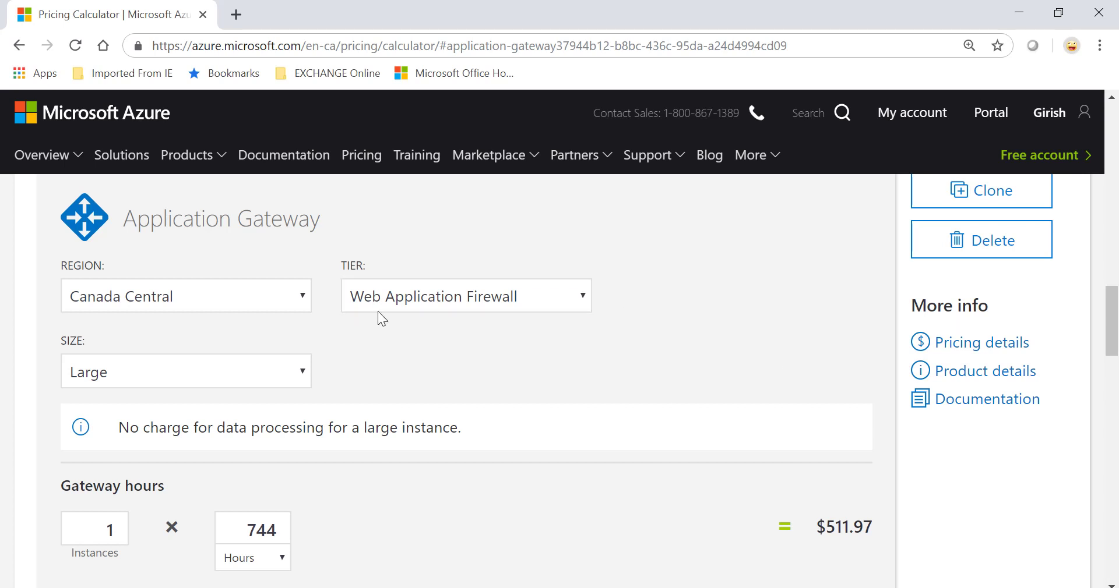
pyautogui.click(258, 385)
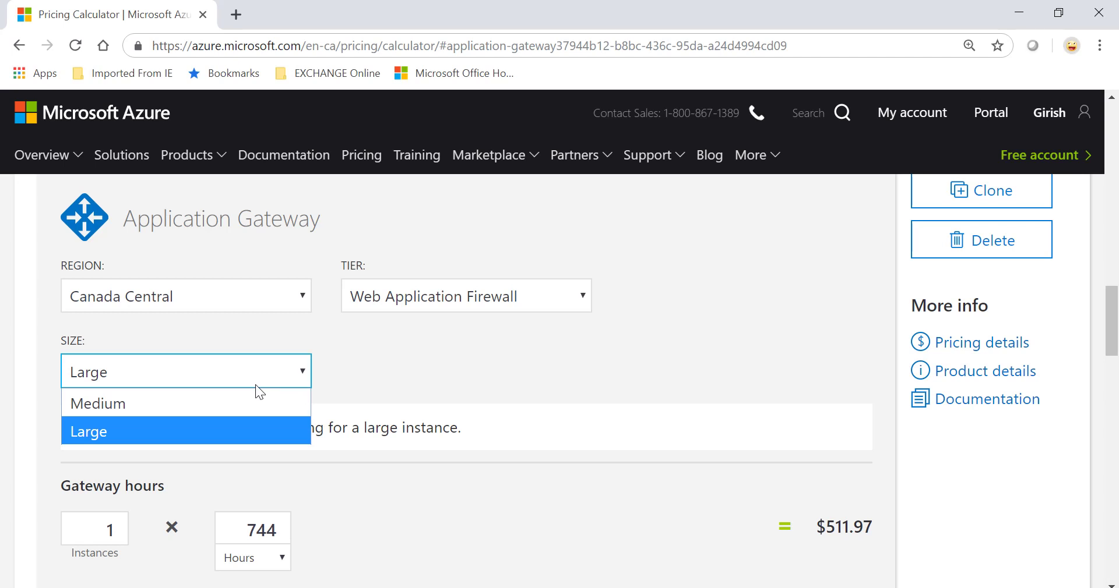
pyautogui.click(275, 376)
pyautogui.click(275, 375)
# Switch the tier to Basic and back to Web Application Firewall, keeping Large at $511.97.
pyautogui.click(436, 299)
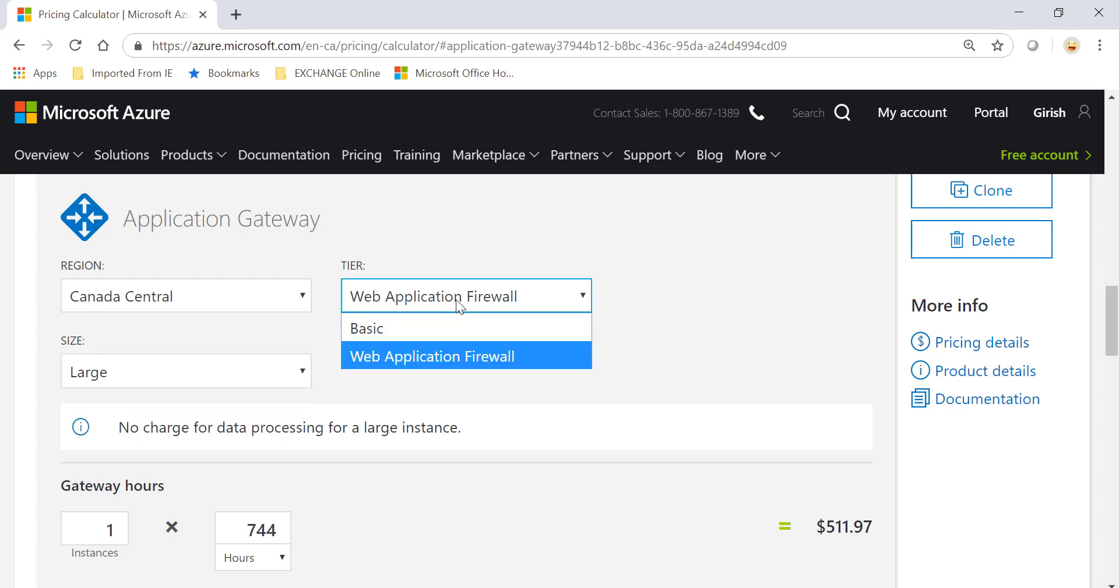
pyautogui.click(383, 325)
pyautogui.click(266, 362)
pyautogui.click(504, 303)
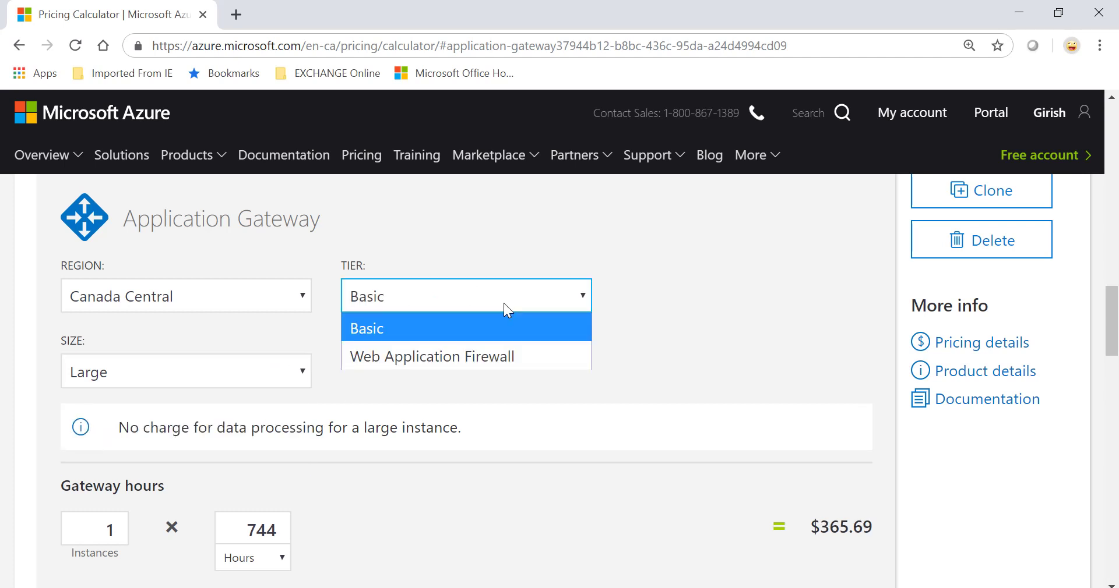
pyautogui.click(446, 364)
pyautogui.click(278, 376)
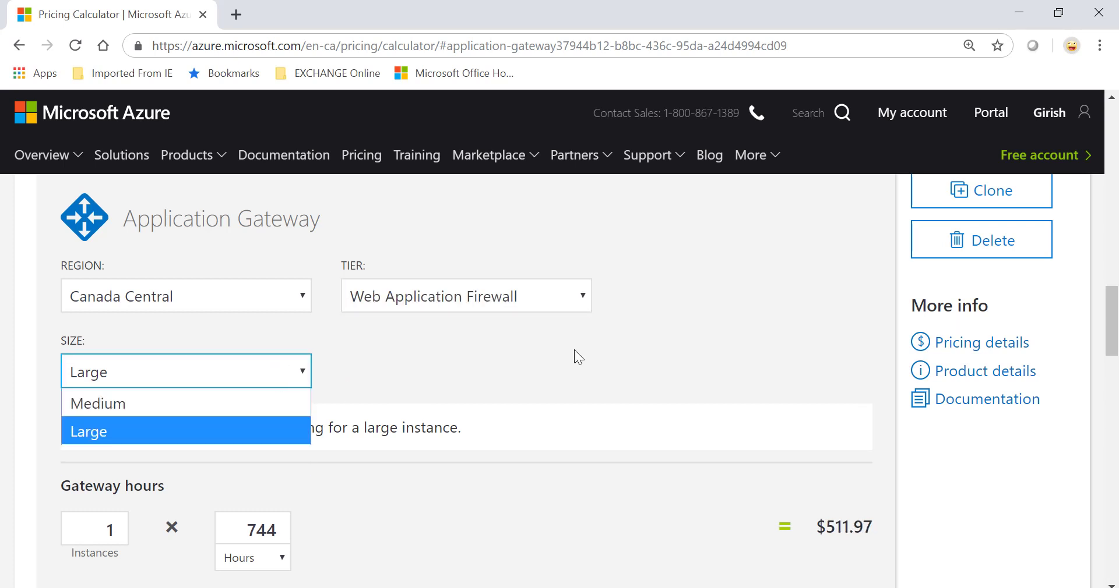
pyautogui.scroll(-1, 632, 389)
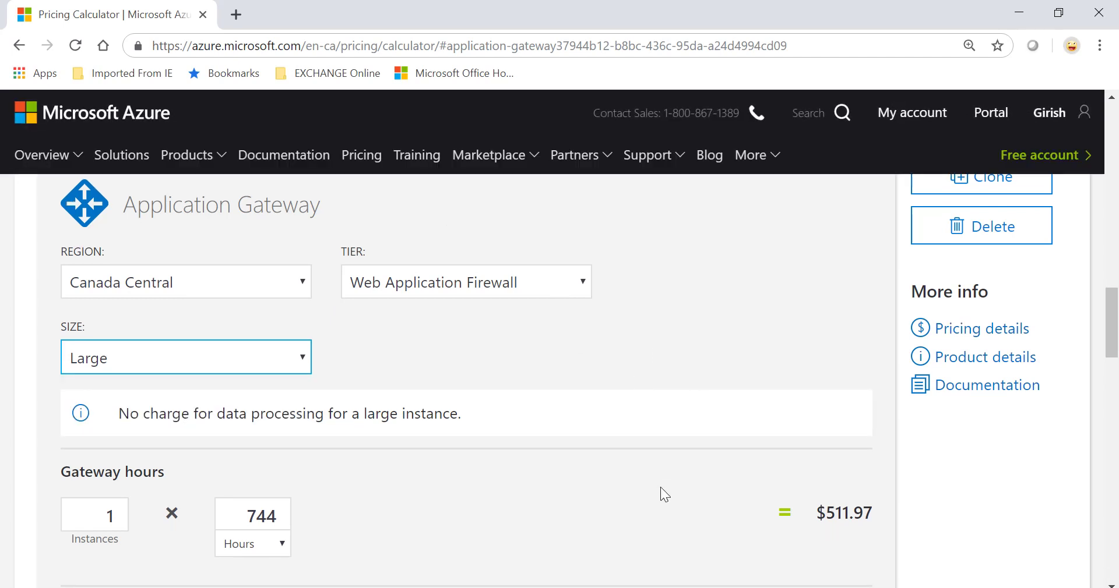
pyautogui.scroll(-1, 659, 487)
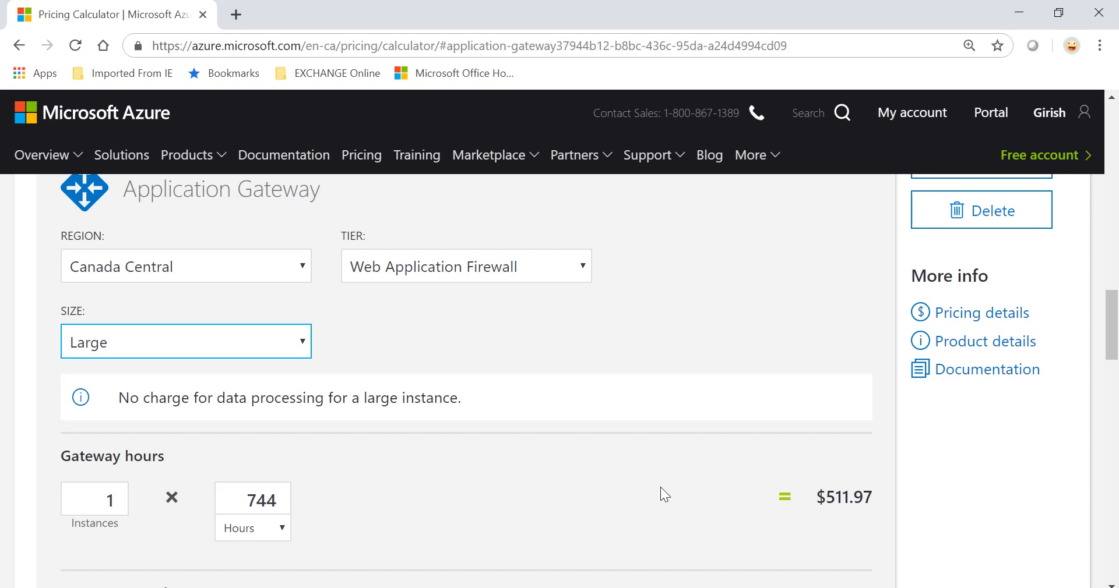